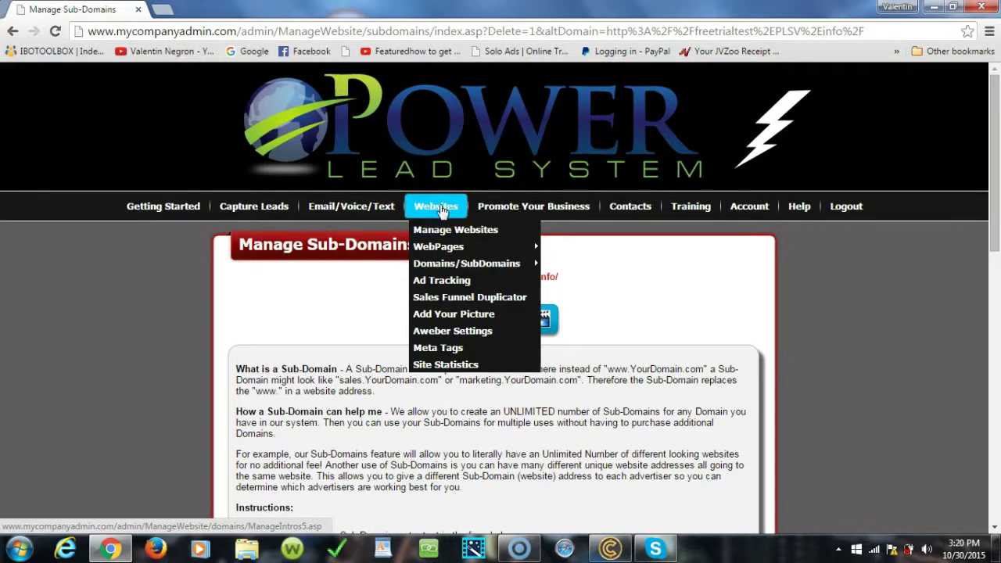
Step: Go to the sub-domain management page and create the sub-domain freetrialtest on PLSV.info
{"action": "mouse_move", "coordinate": [454, 266]}
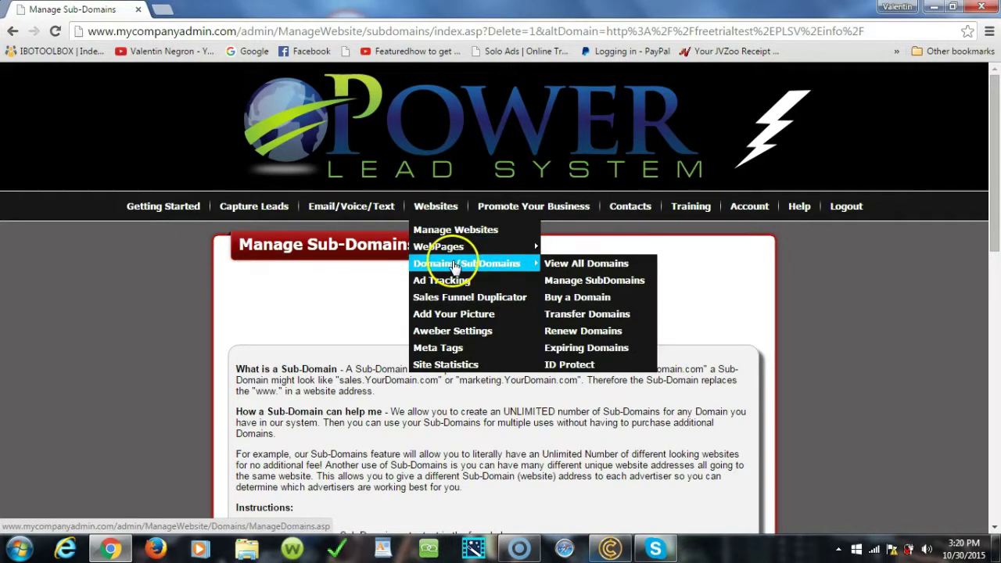
{"action": "left_click", "coordinate": [591, 281]}
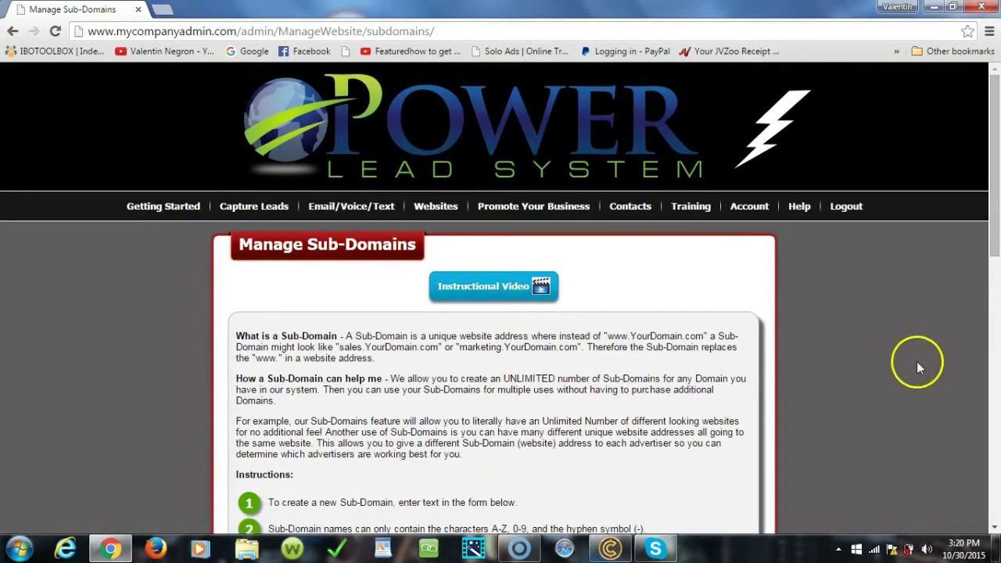
{"action": "scroll", "coordinate": [996, 305], "scroll_direction": "down", "scroll_amount": 2}
{"action": "left_click_drag", "start_coordinate": [997, 299], "coordinate": [995, 419]}
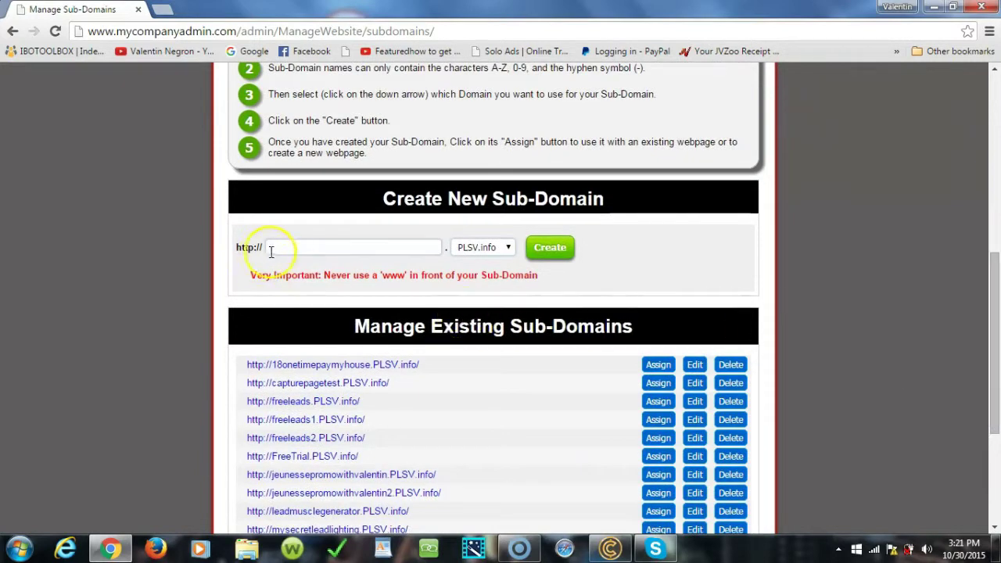
{"action": "left_click", "coordinate": [316, 247]}
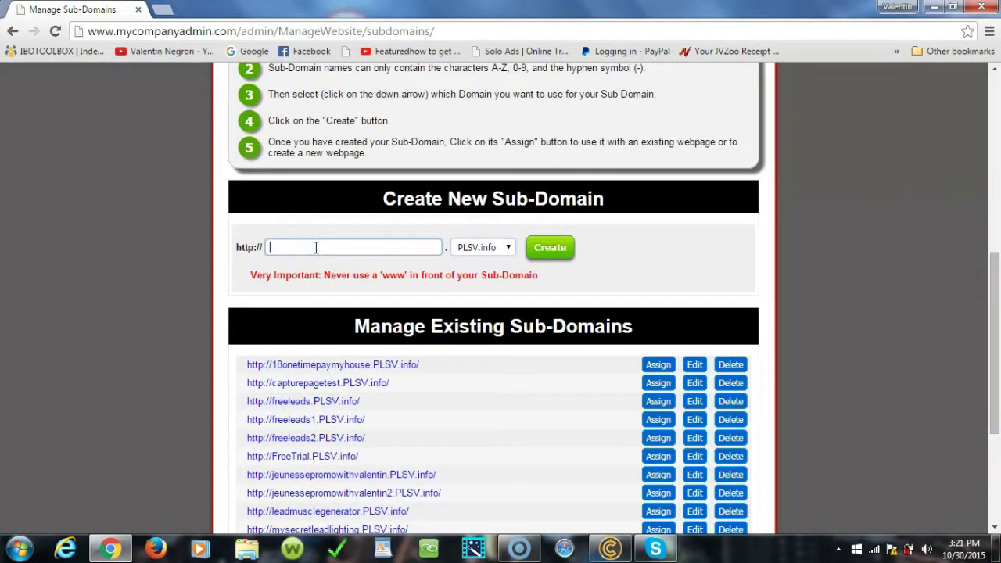
{"action": "type", "text": "freetr"}
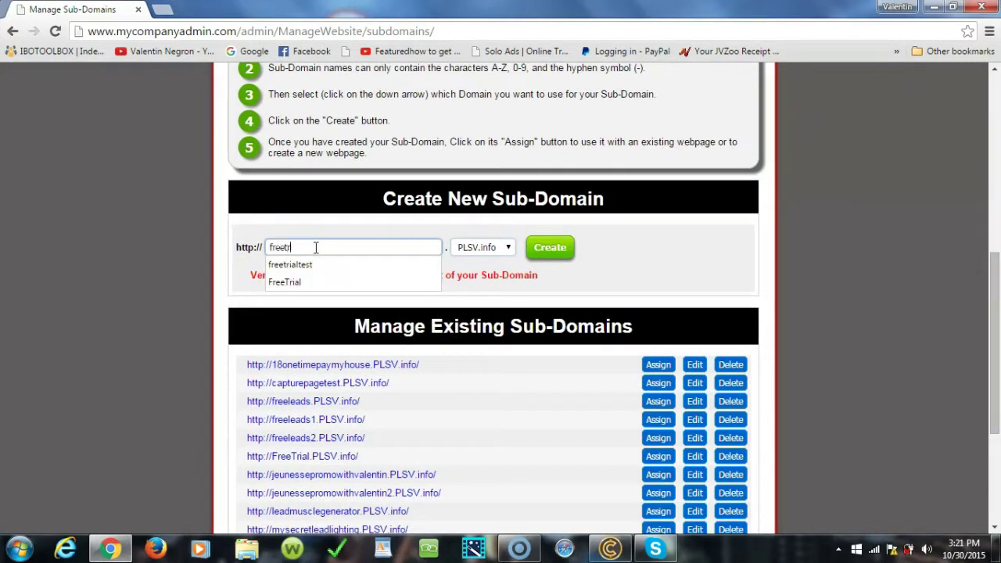
{"action": "type", "text": "ialtest"}
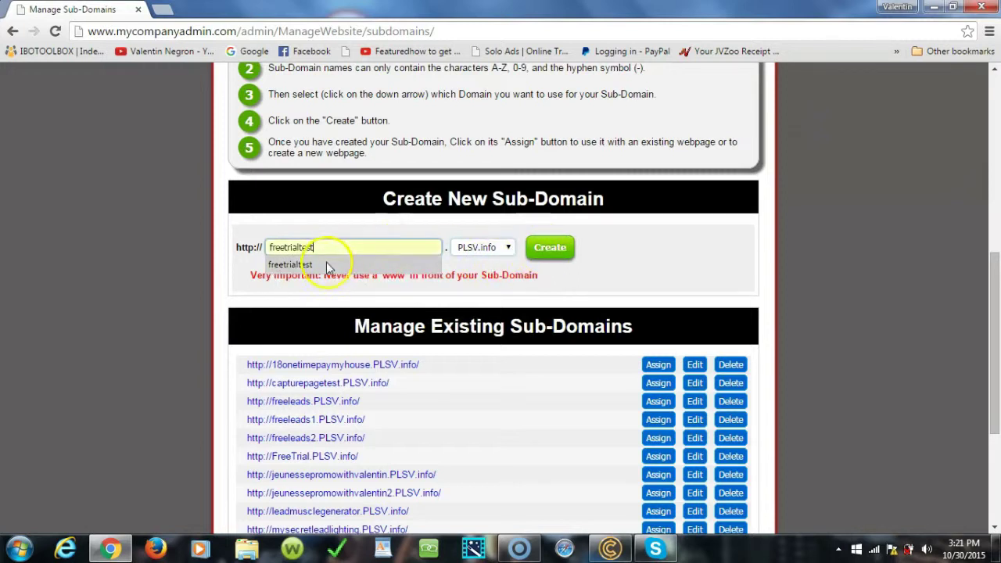
{"action": "left_click", "coordinate": [542, 250]}
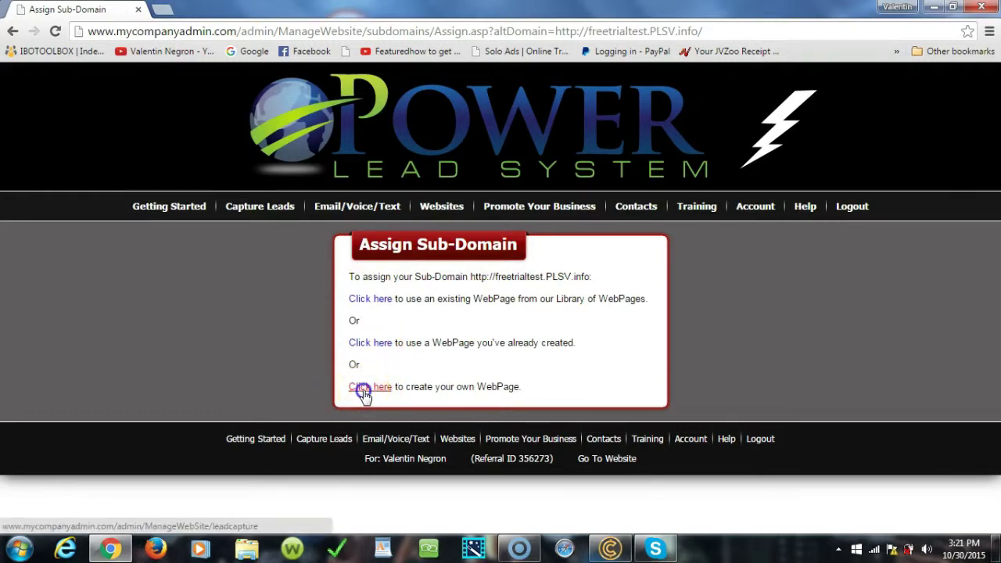
Step: Start creating your own webpage for the sub-domain, with a custom template that uses an Opt-In form (Survey)
{"action": "left_click", "coordinate": [363, 396]}
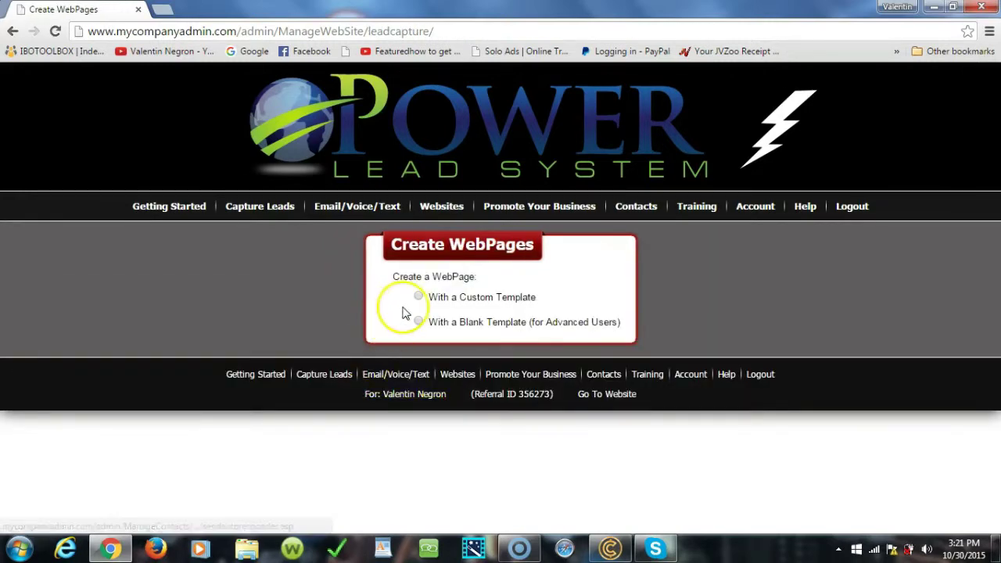
{"action": "left_click", "coordinate": [421, 298]}
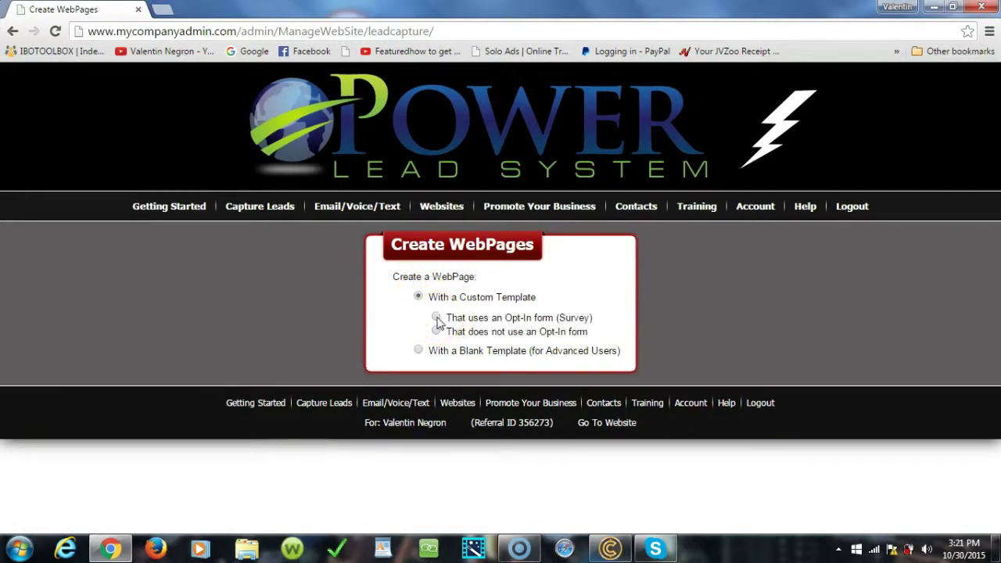
{"action": "left_click", "coordinate": [437, 317]}
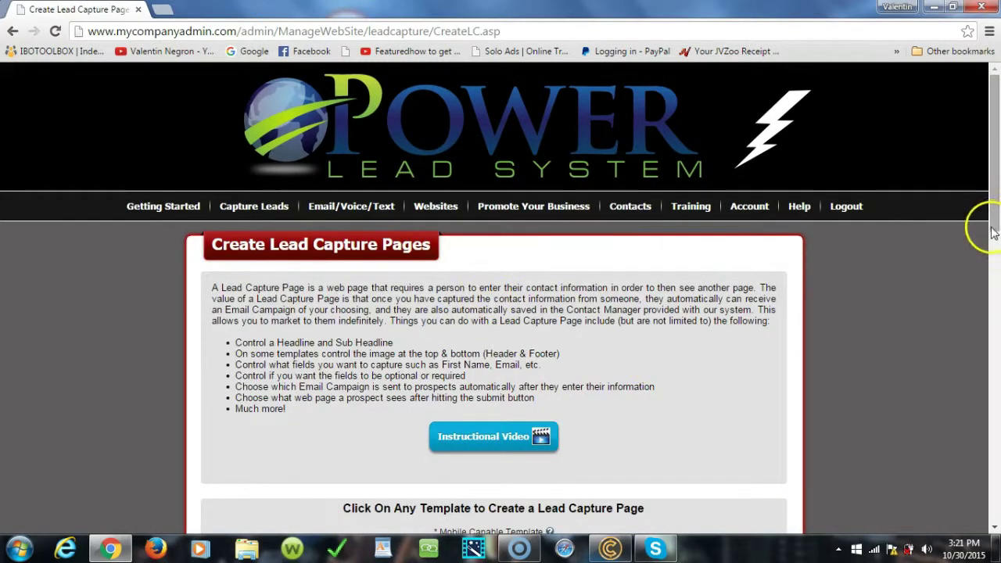
Step: Choose Option 1 of the Video Background lead capture templates
{"action": "left_click_drag", "start_coordinate": [994, 224], "coordinate": [996, 344]}
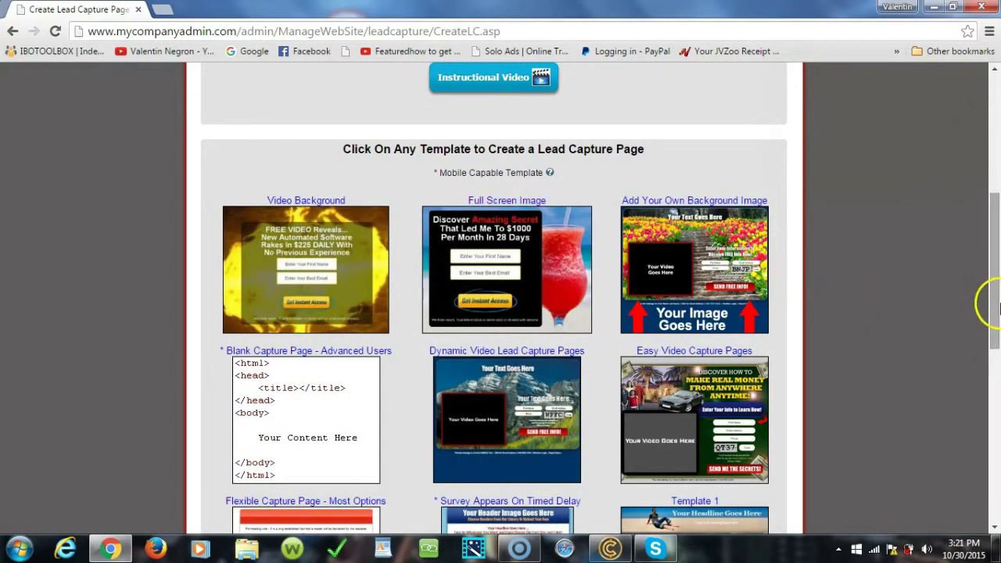
{"action": "left_click_drag", "start_coordinate": [992, 304], "coordinate": [996, 323]}
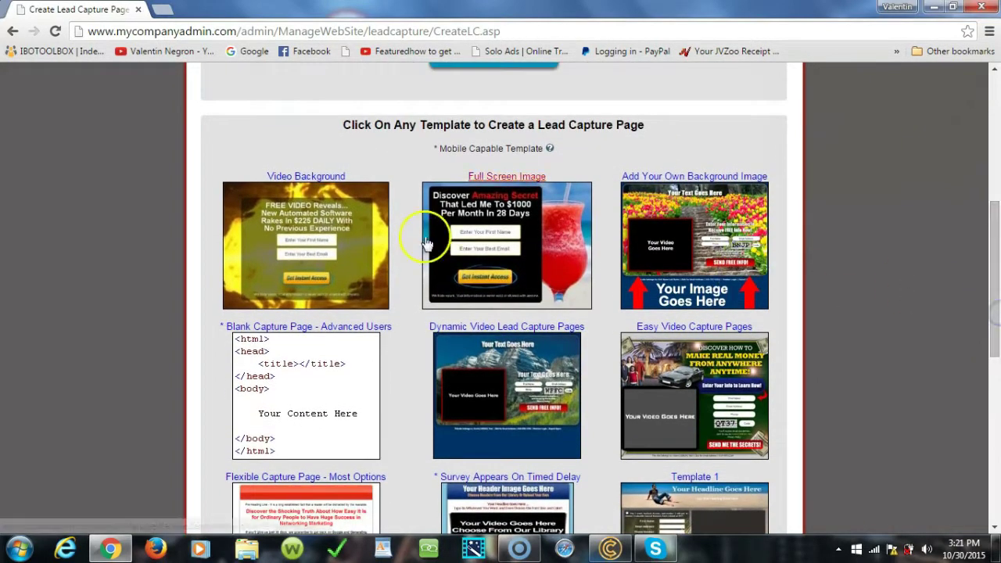
{"action": "left_click", "coordinate": [323, 231]}
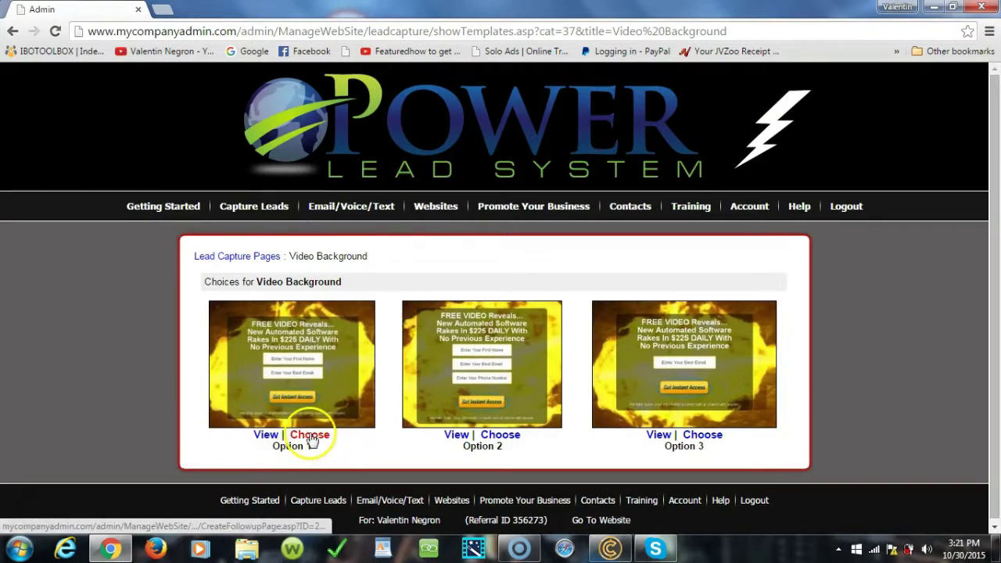
{"action": "left_click", "coordinate": [309, 437]}
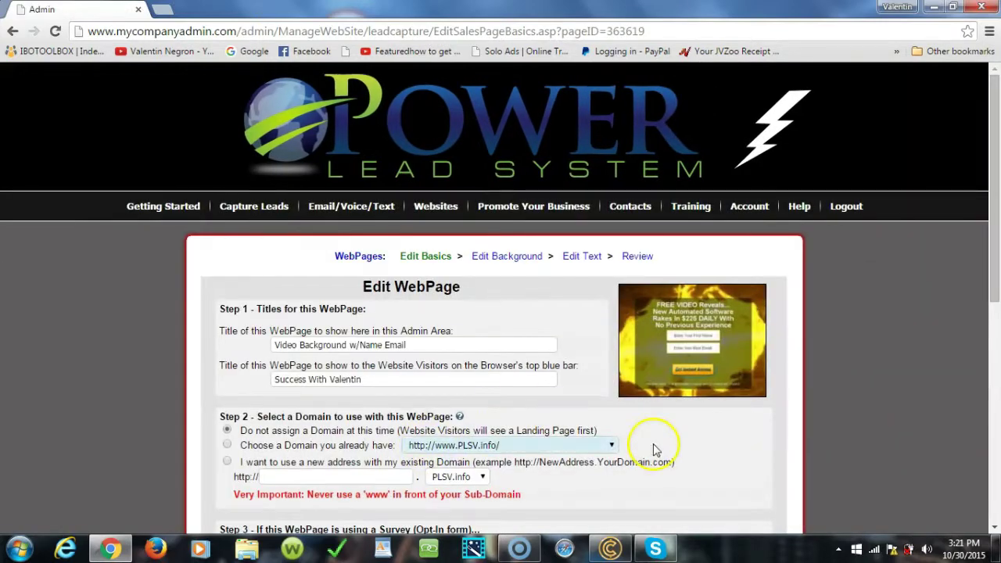
Step: Replace the webpage's admin area title with "freetrialtest By Me"
{"action": "scroll", "coordinate": [992, 297], "scroll_direction": "down", "scroll_amount": 1}
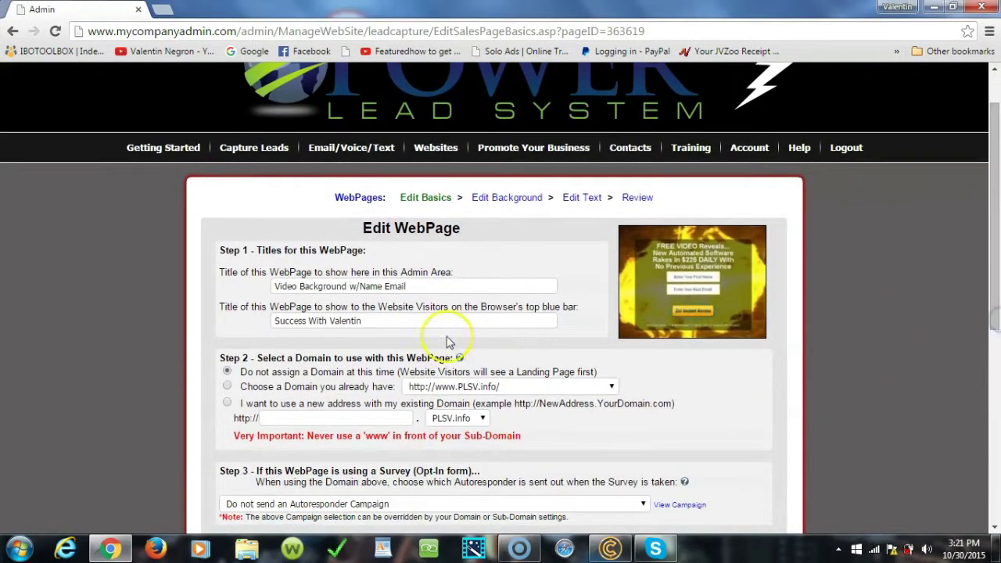
{"action": "left_click", "coordinate": [425, 289]}
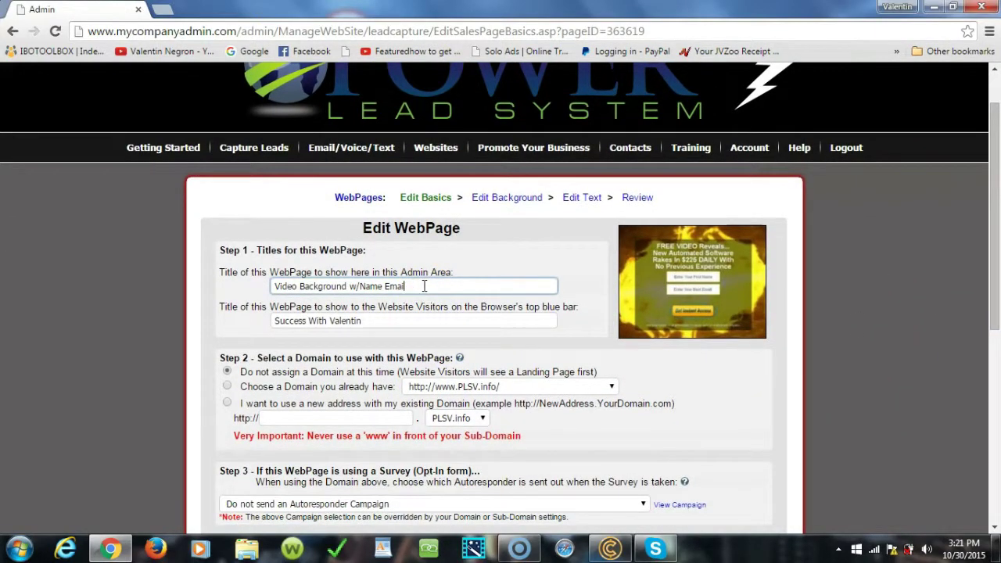
{"action": "key", "text": "BackSpace"}
{"action": "key", "text": "BackSpace"}
{"action": "key", "text": "BackSpace"}
{"action": "key", "text": "BackSpace"}
{"action": "key", "text": "BackSpace"}
{"action": "key", "text": "BackSpace"}
{"action": "key", "text": "BackSpace"}
{"action": "key", "text": "BackSpace"}
{"action": "key", "text": "BackSpace"}
{"action": "key", "text": "BackSpace"}
{"action": "key", "text": "BackSpace"}
{"action": "key", "text": "BackSpace"}
{"action": "key", "text": "BackSpace"}
{"action": "key", "text": "BackSpace"}
{"action": "key", "text": "BackSpace"}
{"action": "key", "text": "BackSpace"}
{"action": "key", "text": "BackSpace"}
{"action": "key", "text": "BackSpace"}
{"action": "key", "text": "BackSpace"}
{"action": "key", "text": "BackSpace"}
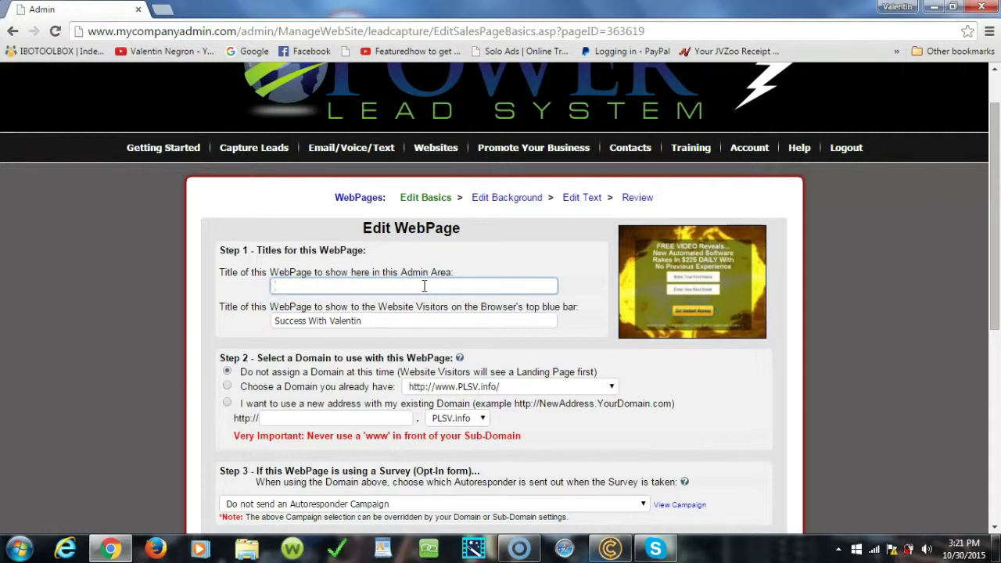
{"action": "mouse_move", "coordinate": [254, 149]}
{"action": "mouse_move", "coordinate": [257, 216]}
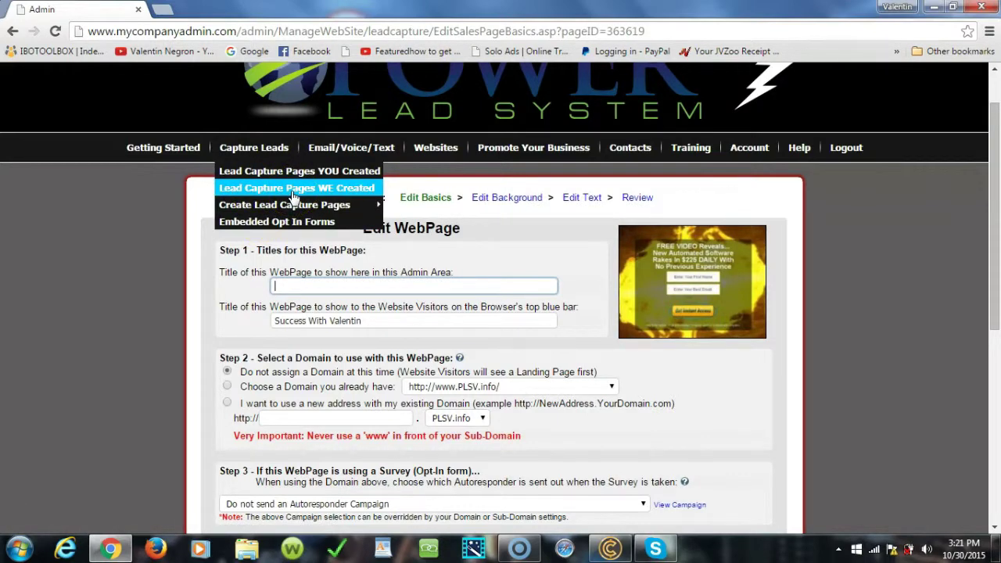
{"action": "left_click", "coordinate": [312, 288]}
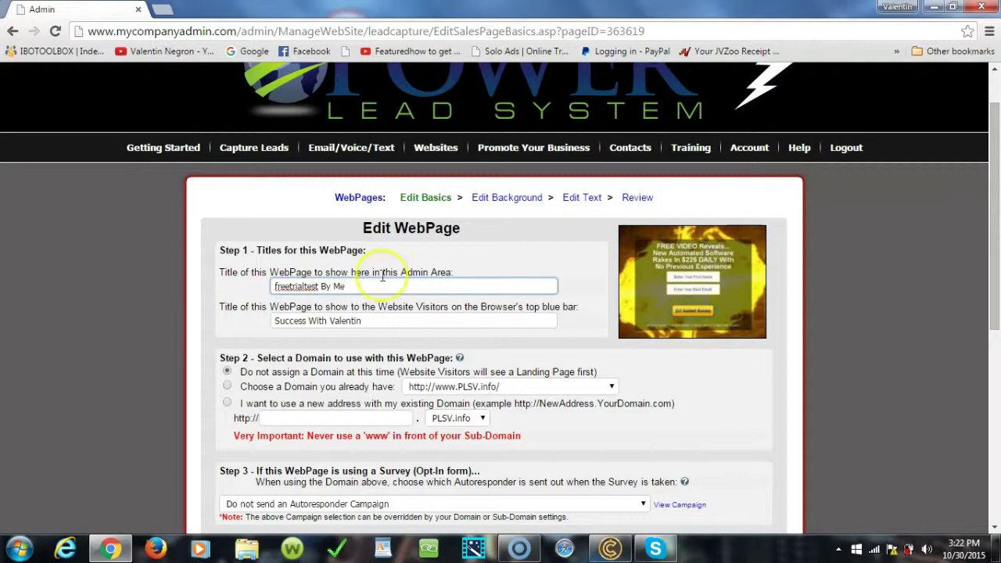
{"action": "left_click", "coordinate": [380, 320]}
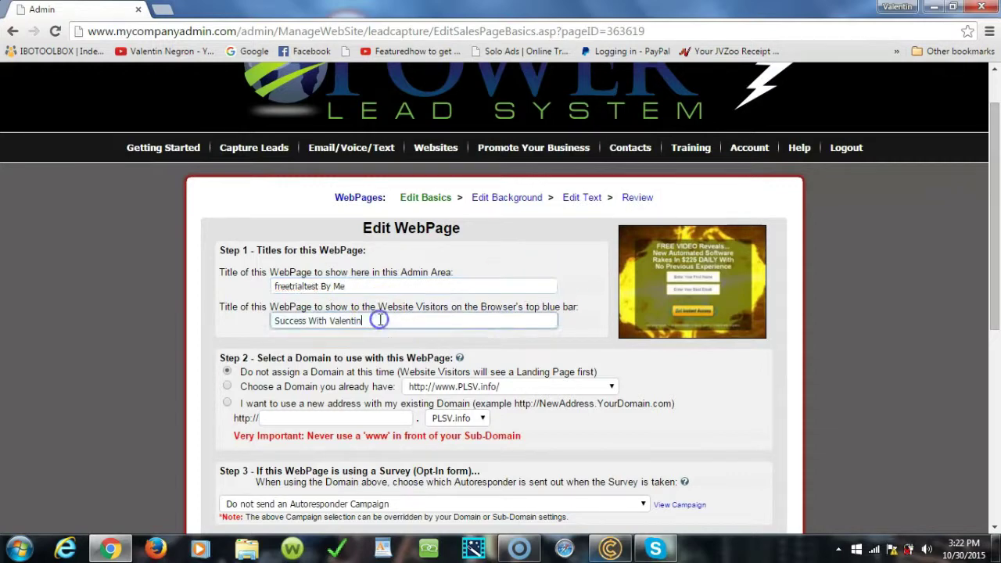
{"action": "left_click", "coordinate": [275, 320]}
{"action": "left_click_drag", "start_coordinate": [275, 320], "coordinate": [365, 322]}
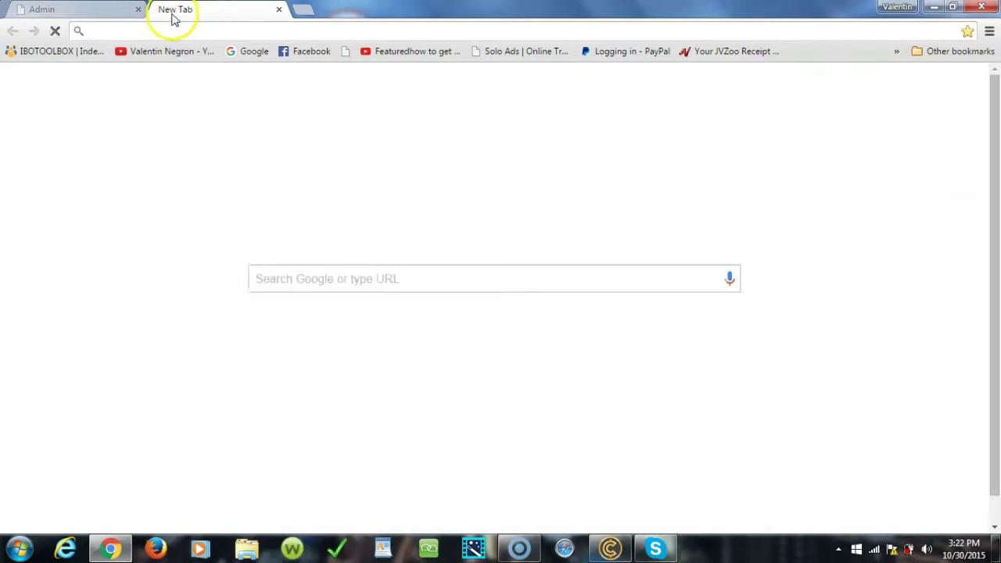
{"action": "left_click", "coordinate": [279, 9]}
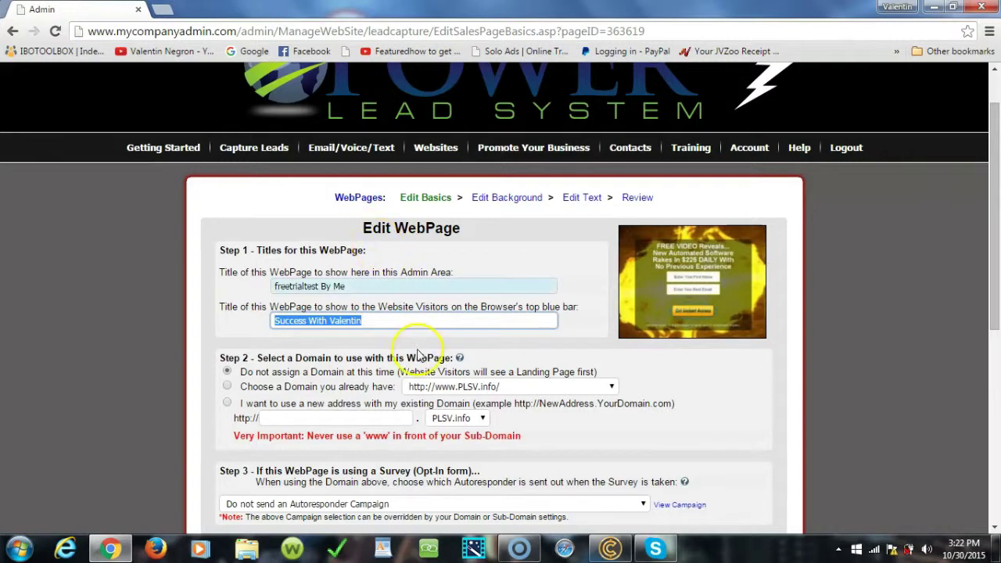
{"action": "left_click", "coordinate": [368, 322]}
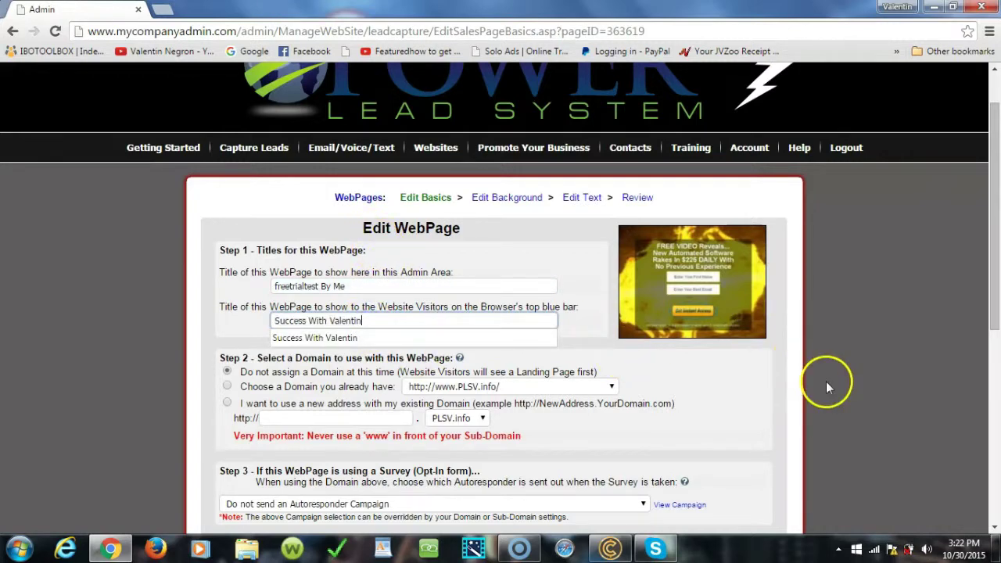
{"action": "left_click", "coordinate": [793, 398]}
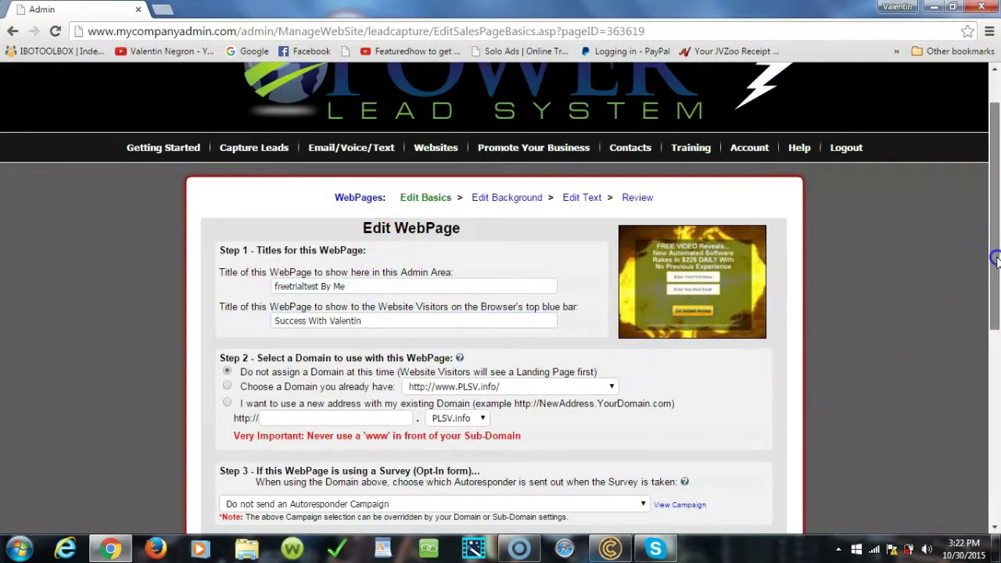
{"action": "left_click_drag", "start_coordinate": [998, 258], "coordinate": [998, 279]}
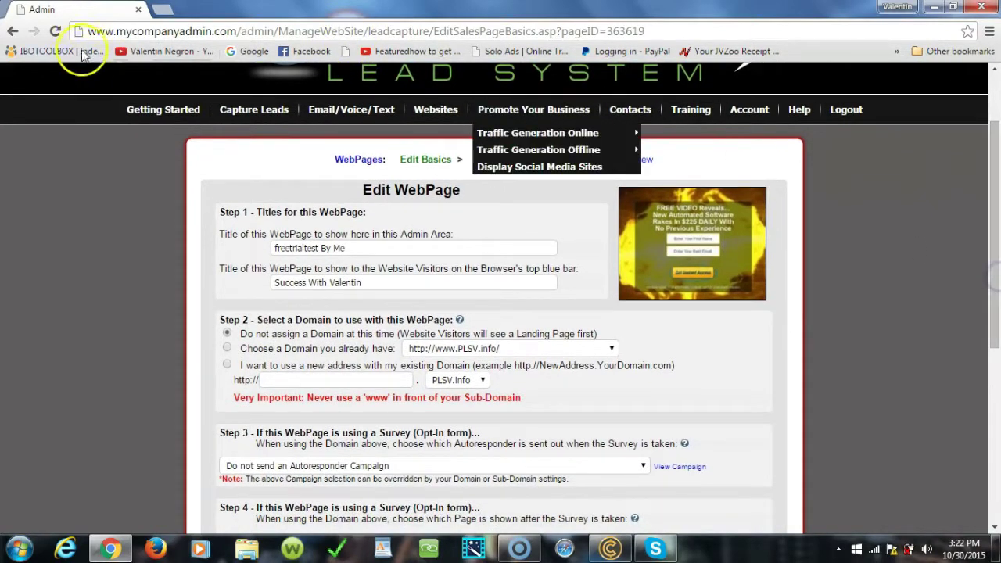
{"action": "left_click_drag", "start_coordinate": [993, 306], "coordinate": [996, 338]}
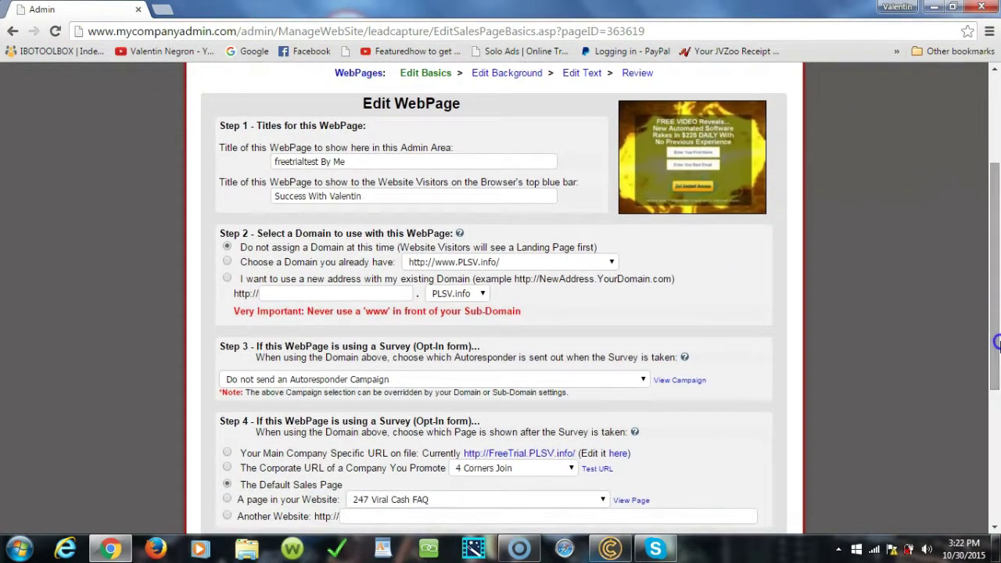
{"action": "left_click", "coordinate": [226, 264]}
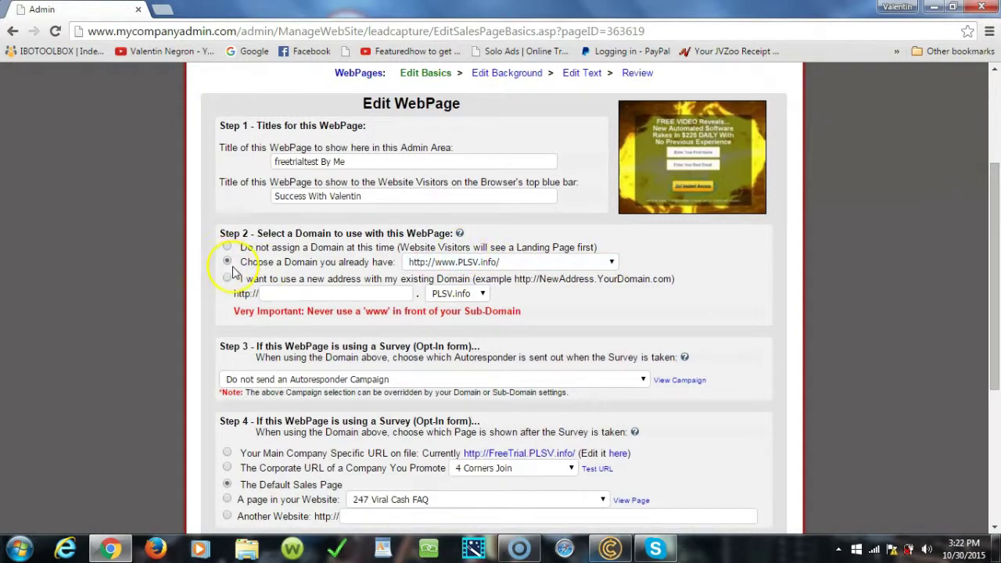
{"action": "left_click", "coordinate": [613, 263]}
{"action": "left_click", "coordinate": [612, 263]}
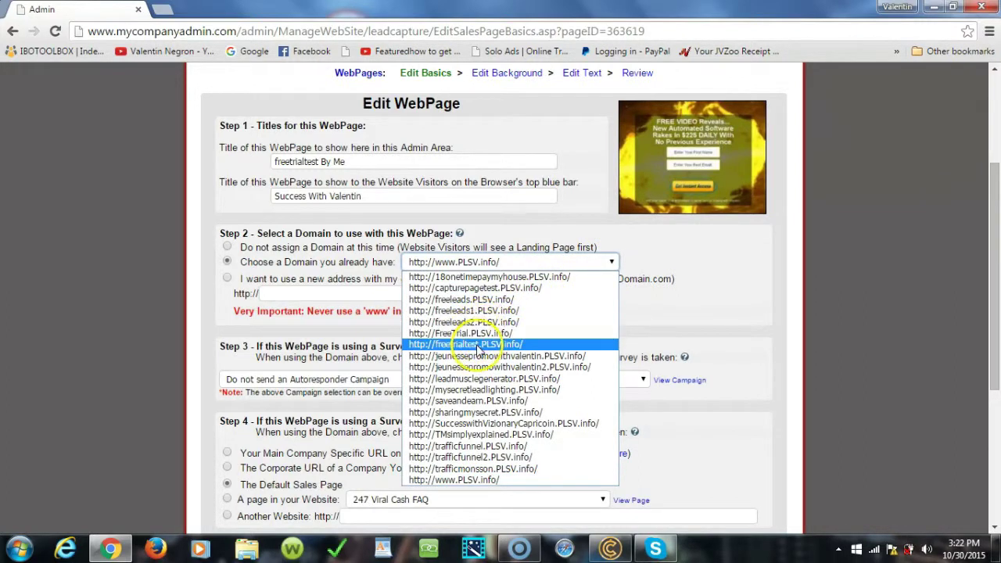
{"action": "left_click", "coordinate": [477, 346]}
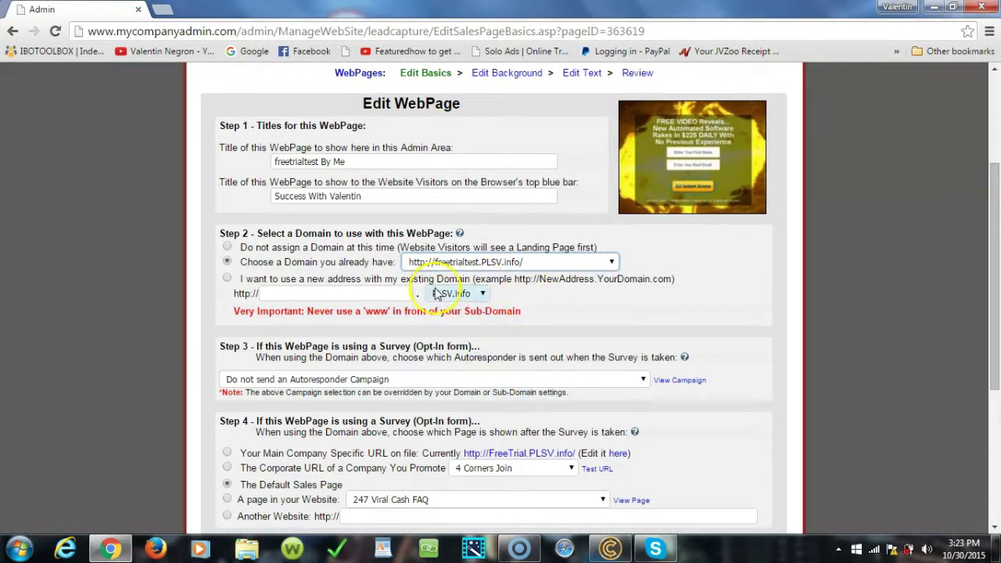
{"action": "left_click", "coordinate": [951, 360]}
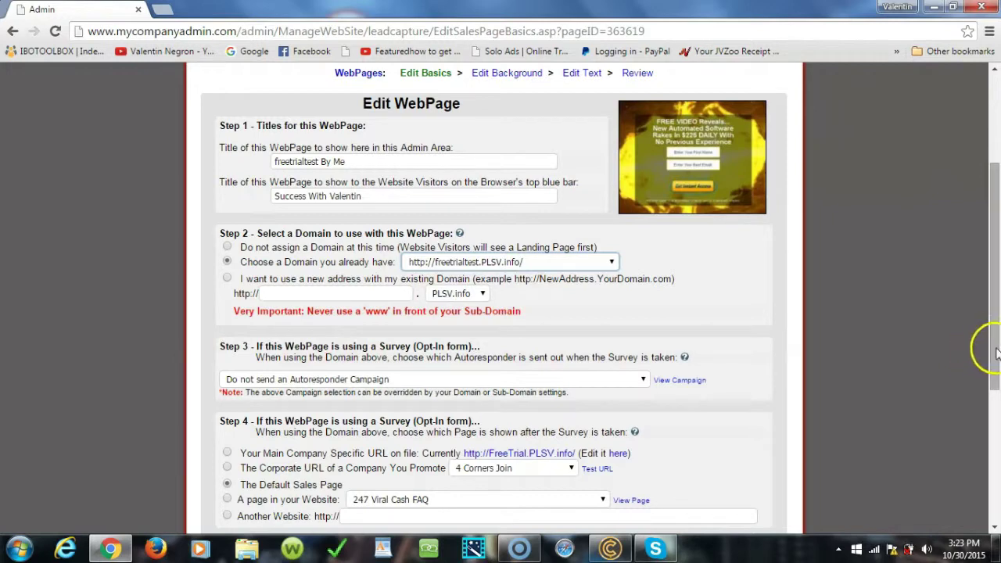
Step: Set the autoresponder sent after the survey to PLS Opportunity Campaign (no first name)
{"action": "scroll", "coordinate": [983, 346], "scroll_direction": "down", "scroll_amount": 1}
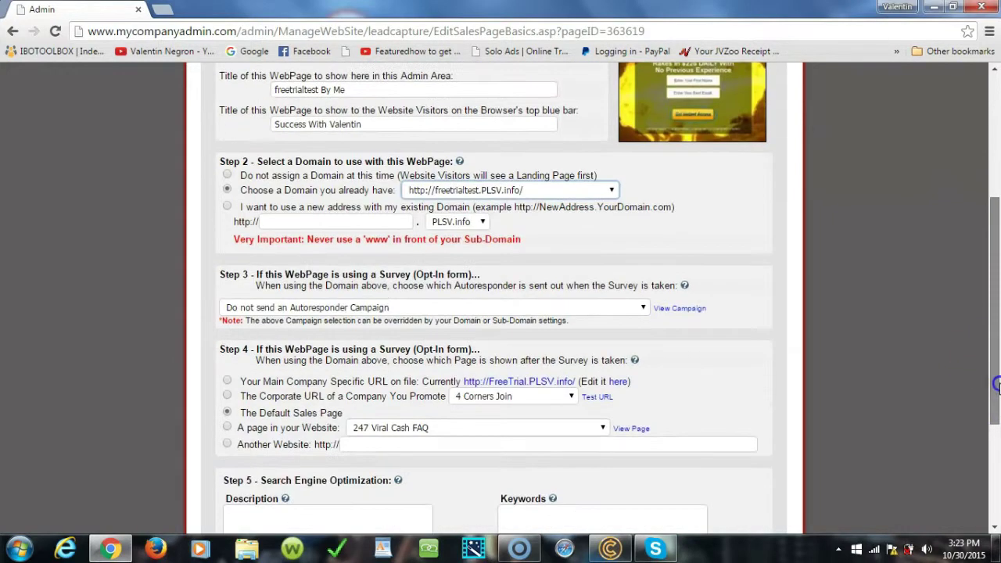
{"action": "left_click", "coordinate": [644, 308]}
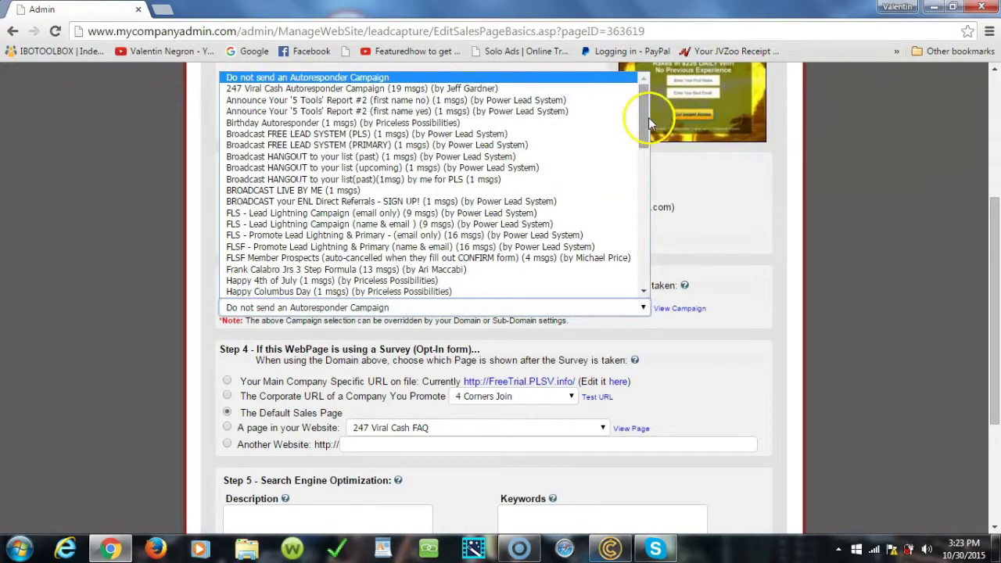
{"action": "left_click_drag", "start_coordinate": [646, 89], "coordinate": [649, 223]}
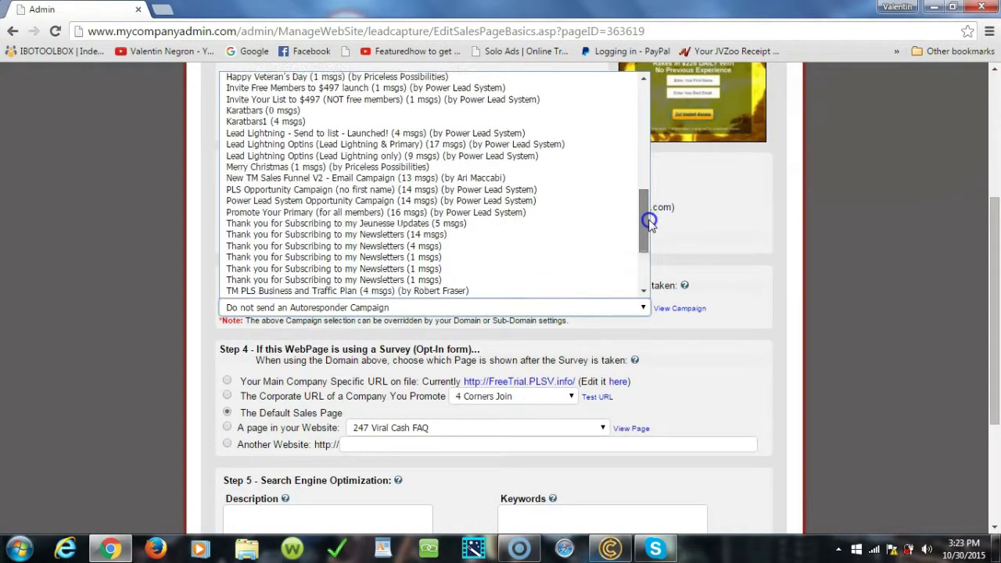
{"action": "left_click", "coordinate": [406, 190]}
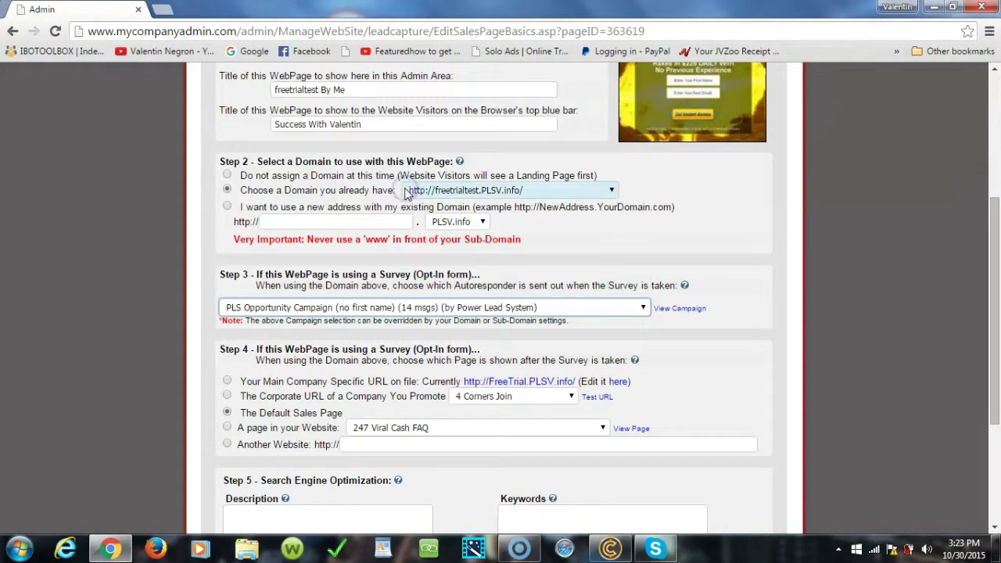
Step: Choose Power Lead System Opportunity Campaign (14 msgs) as the autoresponder sent when the survey is taken
{"action": "left_click", "coordinate": [643, 307]}
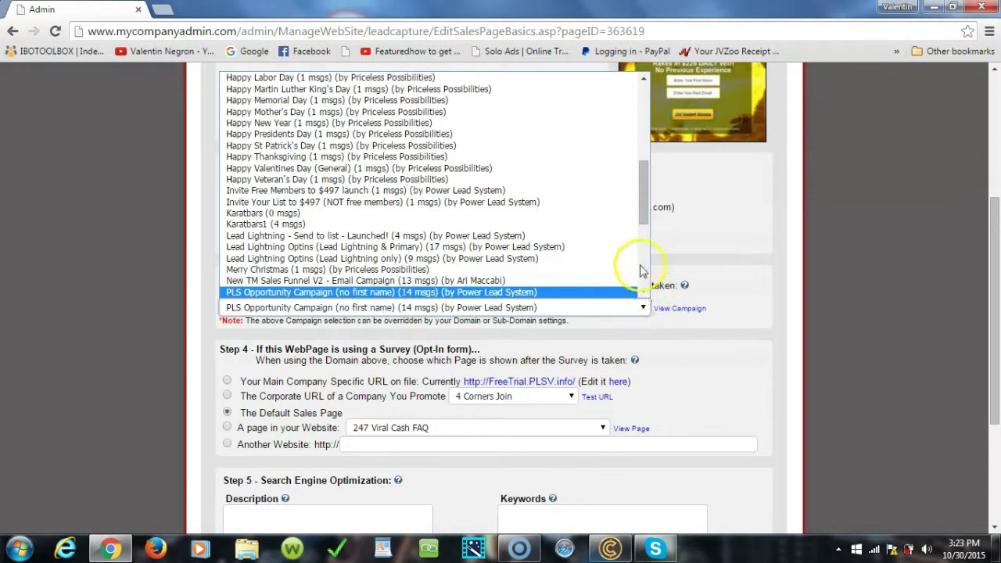
{"action": "left_click_drag", "start_coordinate": [643, 205], "coordinate": [643, 213]}
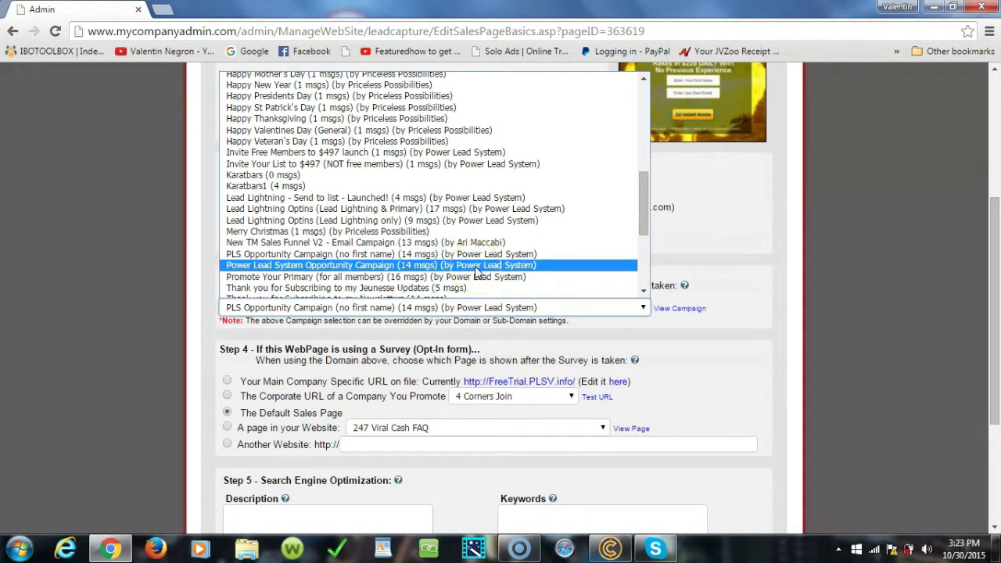
{"action": "key", "text": "Up"}
{"action": "left_click", "coordinate": [483, 266]}
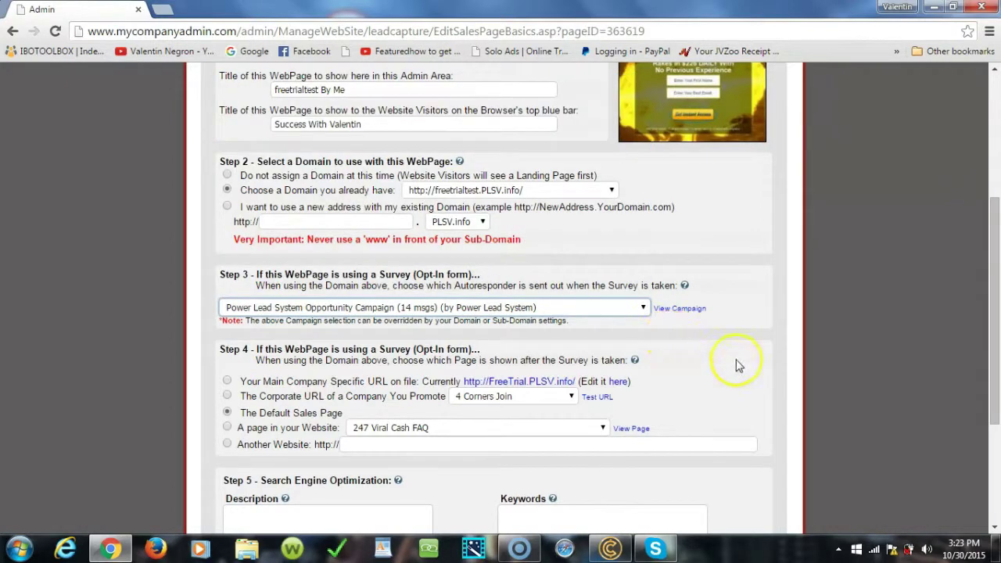
Step: Select the corporate URL of a promoted company as the page shown after the survey and look through the available companies
{"action": "left_click_drag", "start_coordinate": [992, 291], "coordinate": [995, 349]}
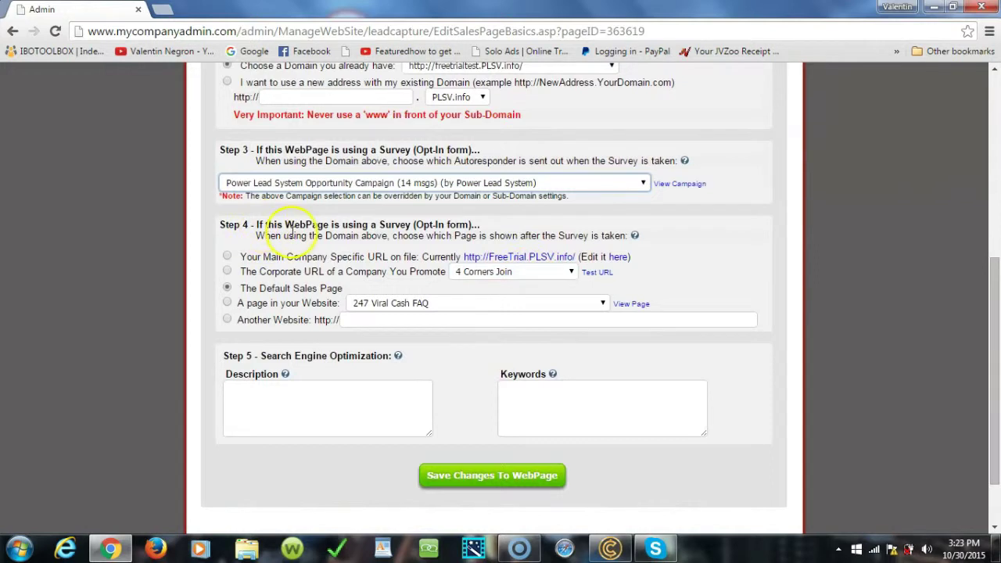
{"action": "left_click", "coordinate": [228, 272]}
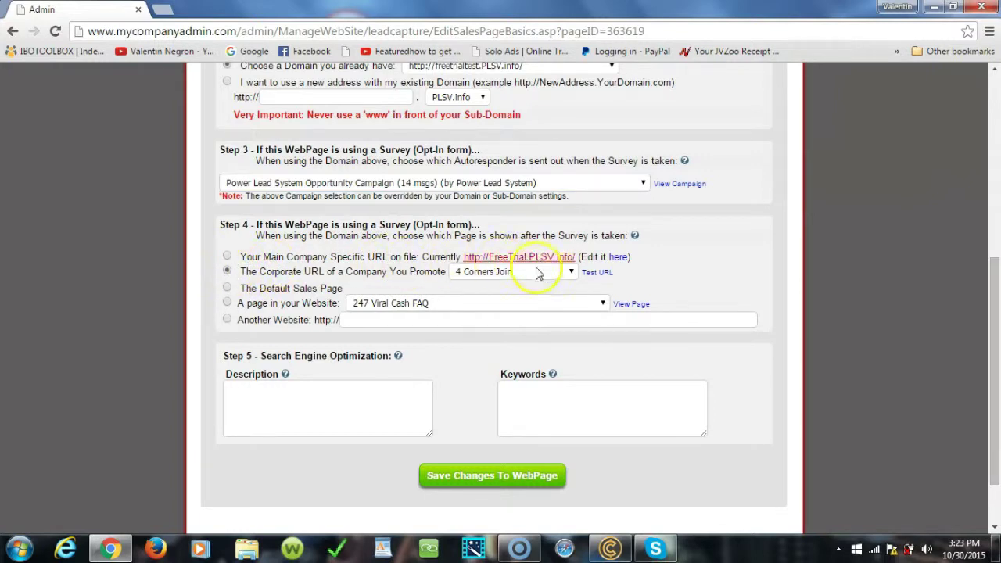
{"action": "left_click", "coordinate": [571, 273]}
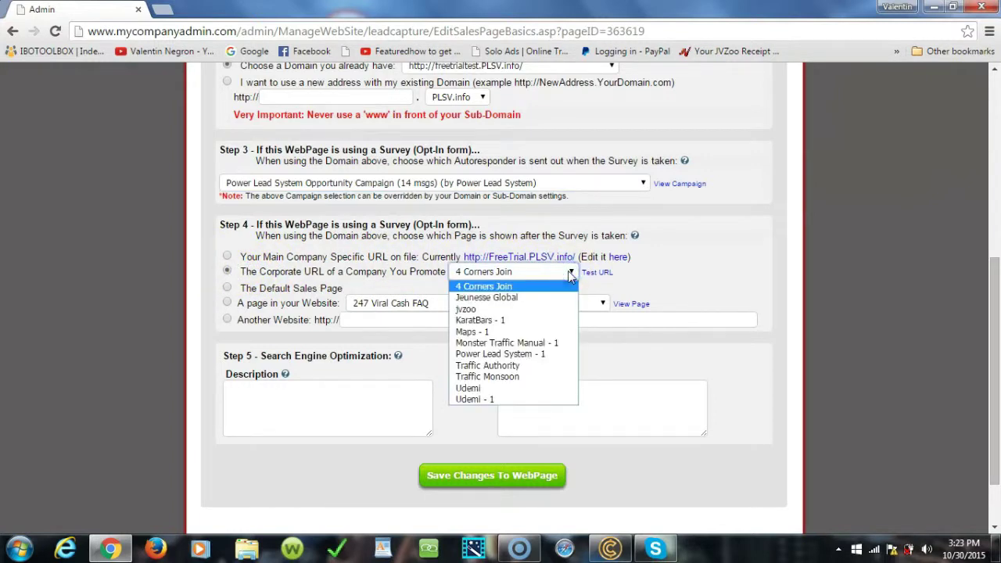
{"action": "left_click", "coordinate": [570, 272]}
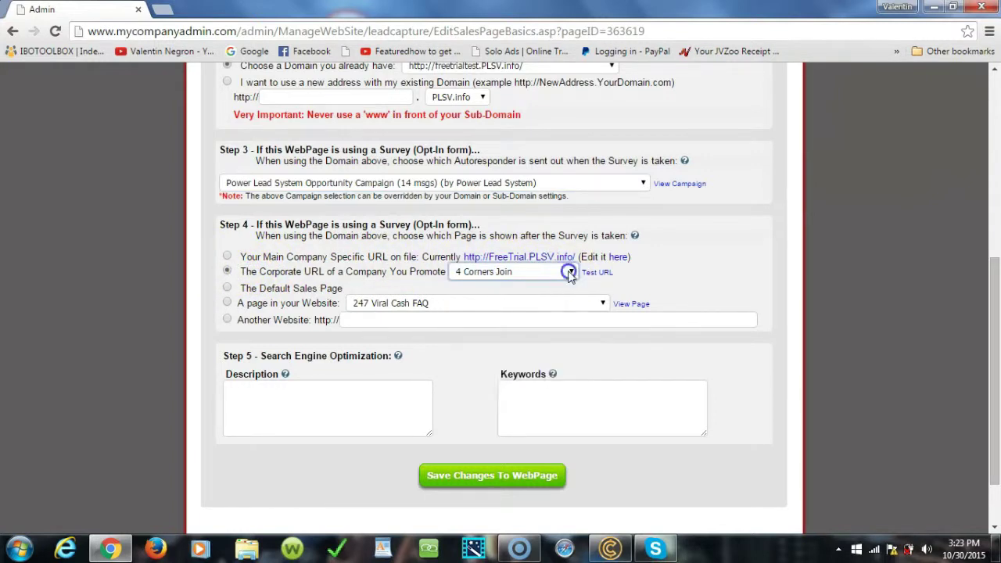
Step: Set the page shown after the survey to the website page Sales Page (SPA)
{"action": "left_click", "coordinate": [226, 304]}
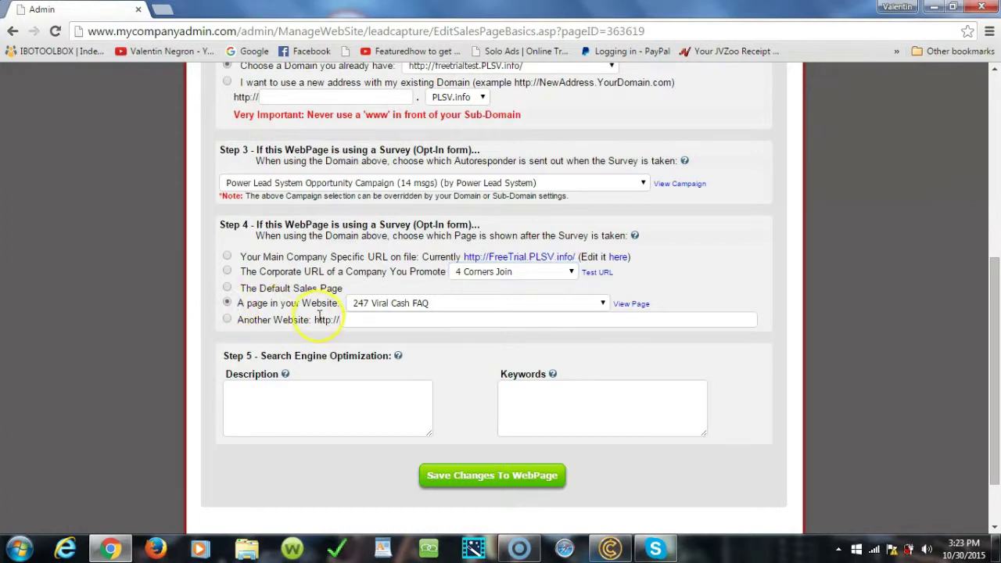
{"action": "left_click", "coordinate": [602, 312]}
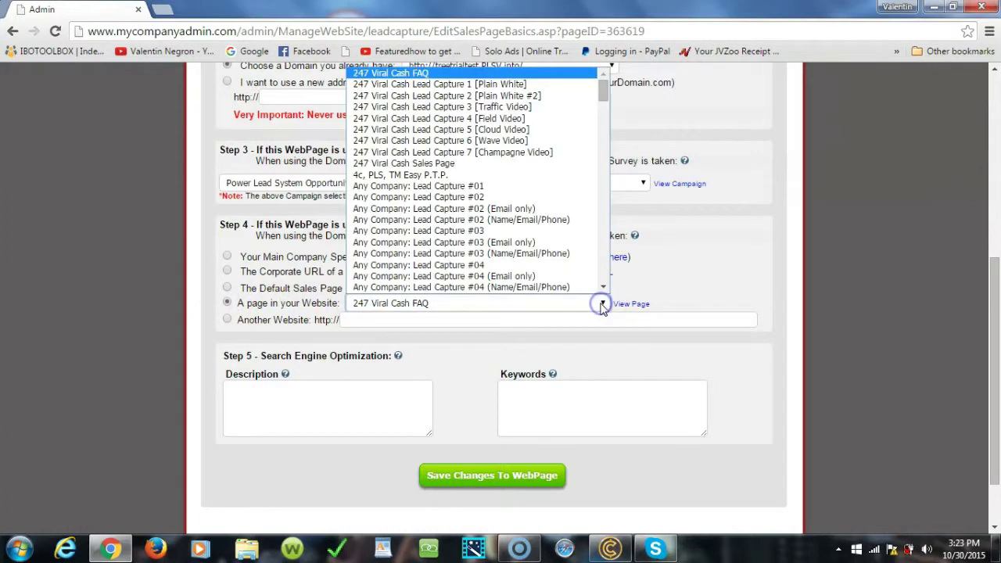
{"action": "left_click_drag", "start_coordinate": [600, 97], "coordinate": [618, 237]}
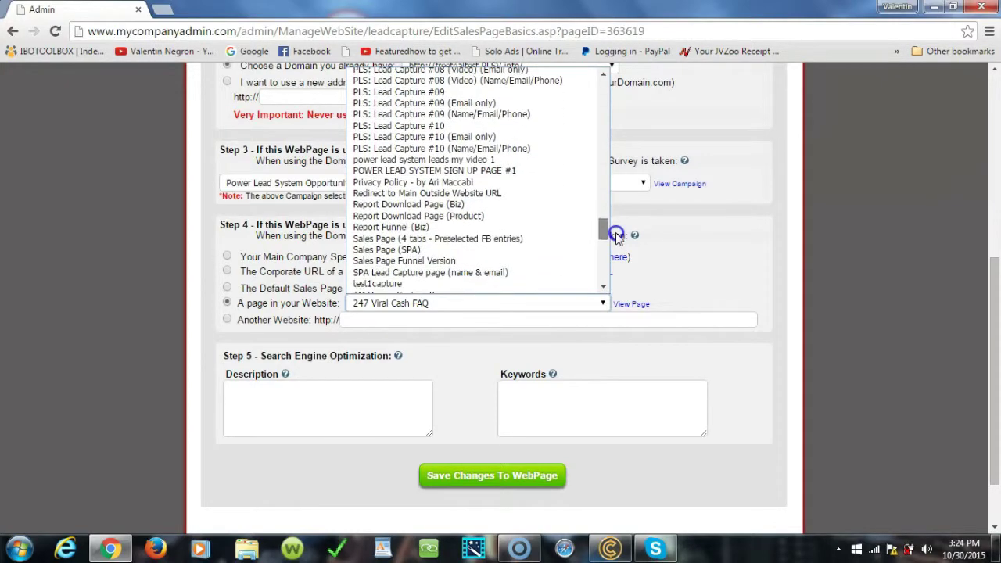
{"action": "left_click", "coordinate": [448, 251]}
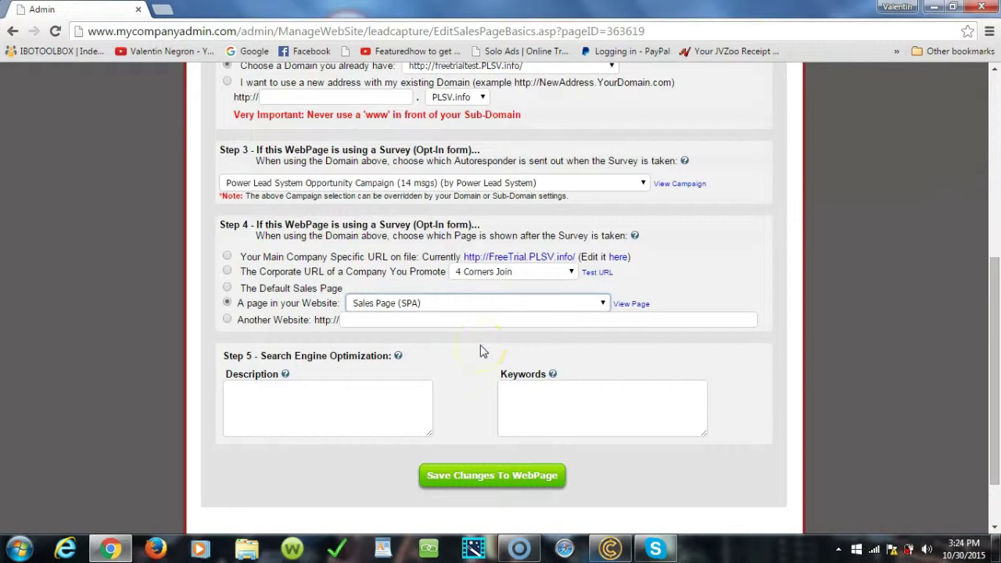
Step: Preview the selected sales page at full window size, examine its video and free trial section, and close the preview
{"action": "left_click", "coordinate": [627, 307]}
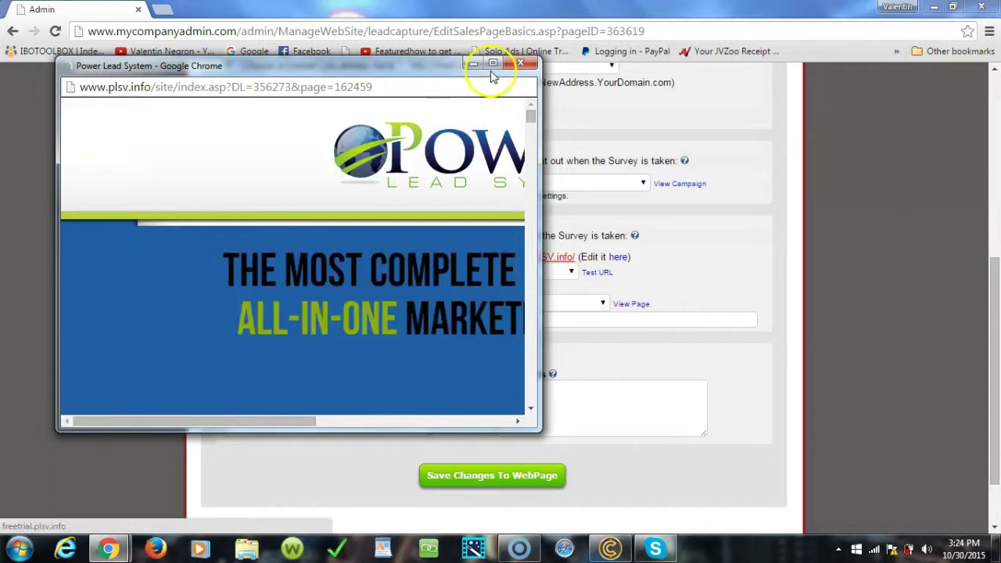
{"action": "left_click", "coordinate": [493, 64]}
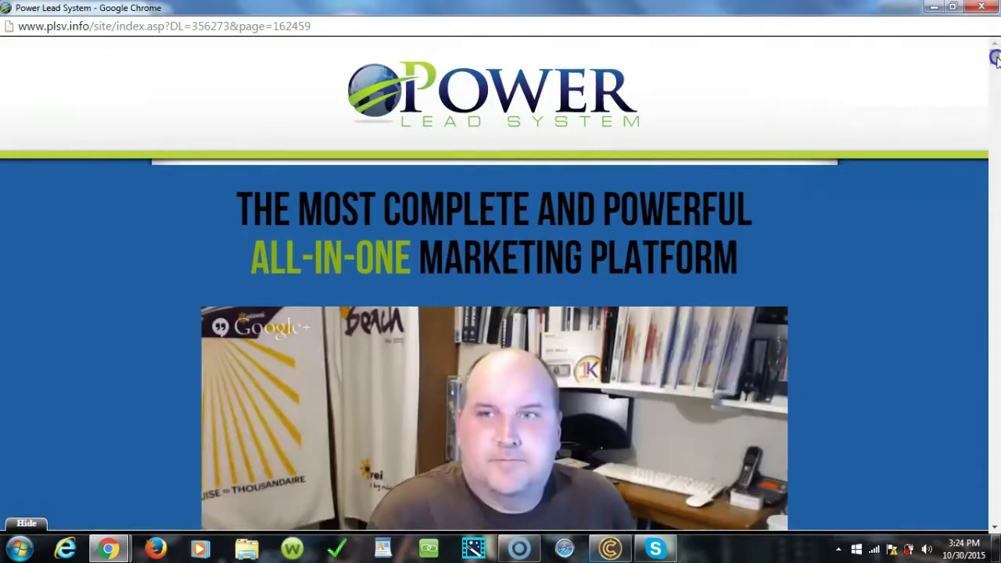
{"action": "left_click_drag", "start_coordinate": [996, 56], "coordinate": [536, 18]}
{"action": "mouse_move", "coordinate": [433, 125]}
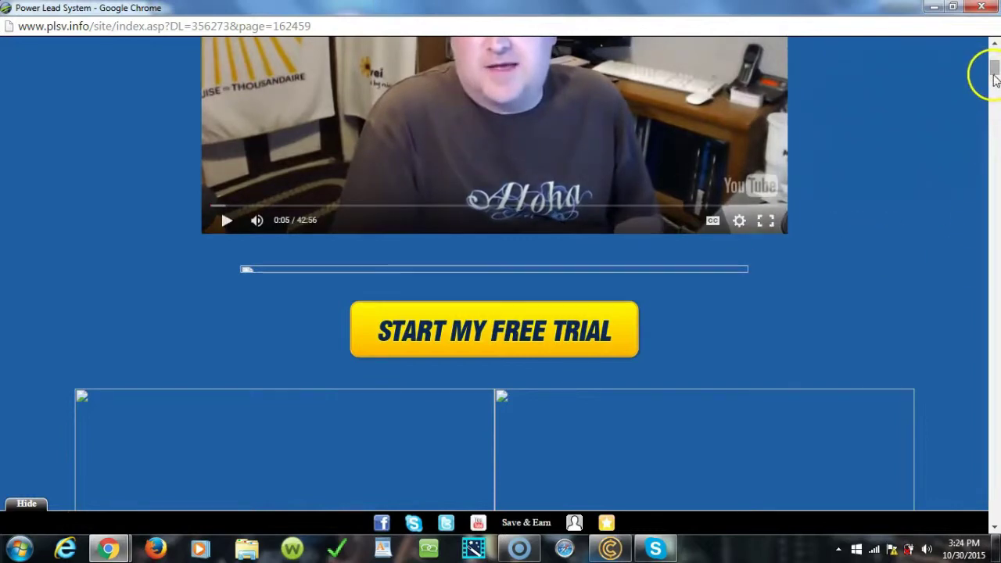
{"action": "mouse_move", "coordinate": [994, 70]}
{"action": "left_mouse_down"}
{"action": "mouse_move", "coordinate": [996, 112]}
{"action": "mouse_move", "coordinate": [996, 70]}
{"action": "left_mouse_up"}
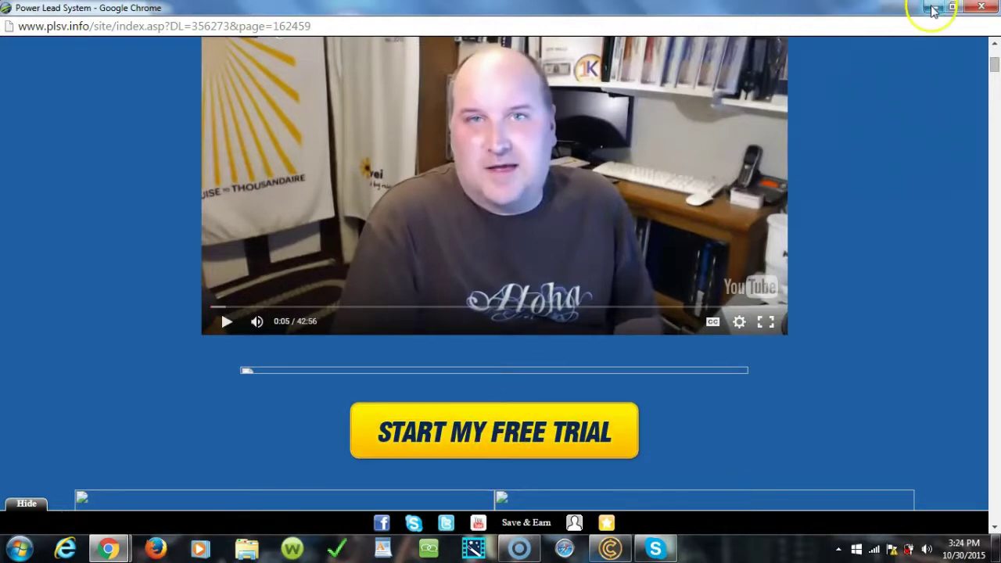
{"action": "left_click", "coordinate": [984, 7]}
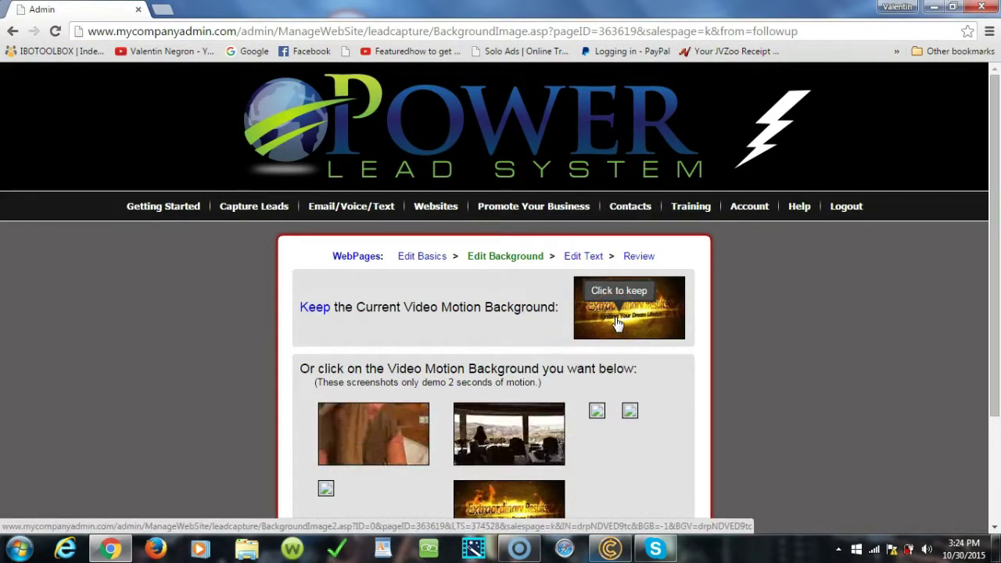
Step: Keep the current video motion background for the webpage
{"action": "left_click", "coordinate": [625, 325]}
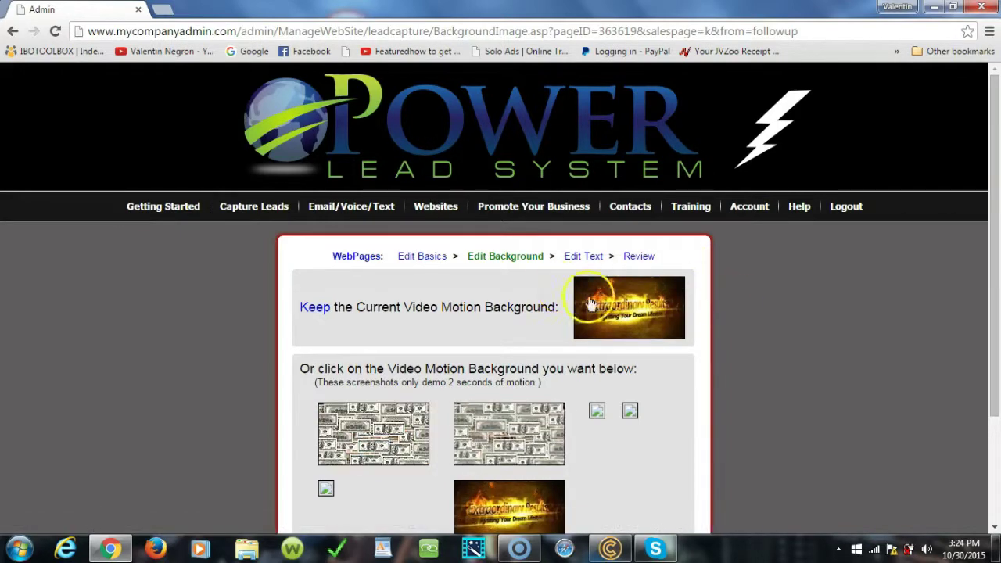
{"action": "left_click", "coordinate": [313, 308]}
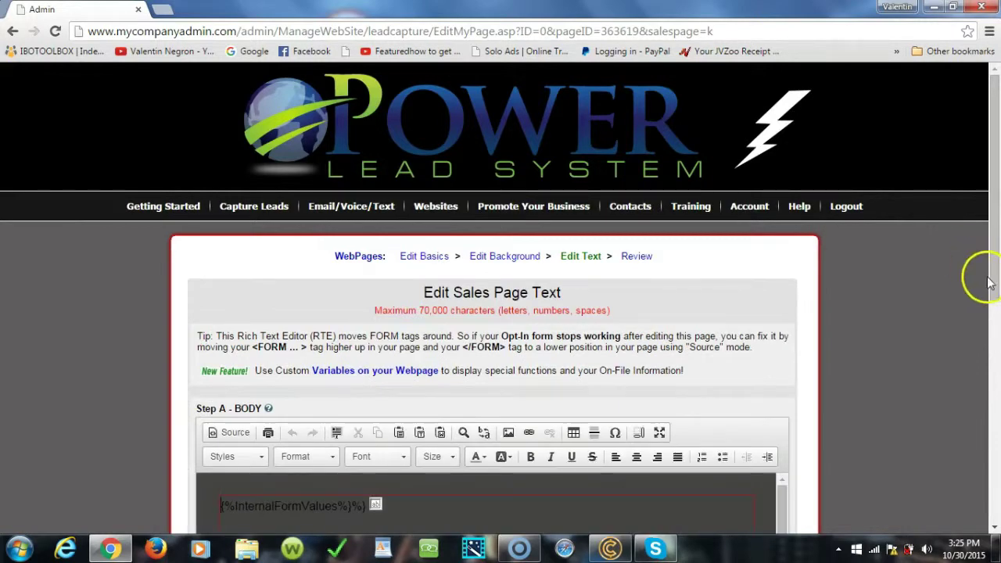
Step: Delete the headline text that follows "New Automated Software" in the sales page body
{"action": "left_click_drag", "start_coordinate": [990, 270], "coordinate": [998, 421]}
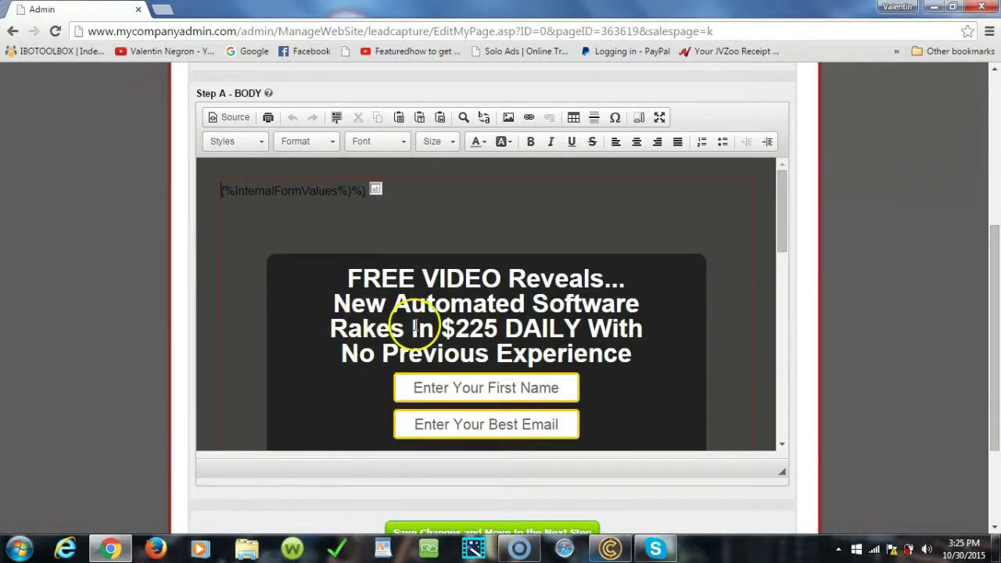
{"action": "left_click", "coordinate": [635, 360]}
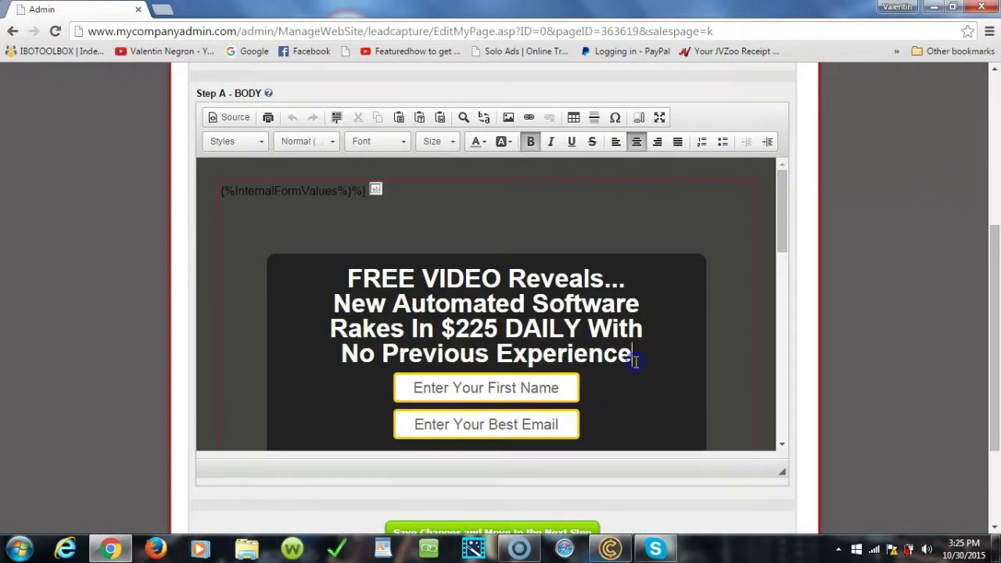
{"action": "key", "text": "BackSpace"}
{"action": "key", "text": "BackSpace"}
{"action": "key", "text": "BackSpace"}
{"action": "key", "text": "BackSpace"}
{"action": "key", "text": "BackSpace"}
{"action": "key", "text": "BackSpace"}
{"action": "key", "text": "BackSpace"}
{"action": "key", "text": "BackSpace"}
{"action": "key", "text": "BackSpace"}
{"action": "key", "text": "BackSpace"}
{"action": "key", "text": "BackSpace"}
{"action": "key", "text": "BackSpace"}
{"action": "key", "text": "BackSpace"}
{"action": "key", "text": "BackSpace"}
{"action": "key", "text": "BackSpace"}
{"action": "key", "text": "BackSpace"}
{"action": "key", "text": "BackSpace"}
{"action": "key", "text": "BackSpace"}
{"action": "key", "text": "BackSpace"}
{"action": "key", "text": "BackSpace"}
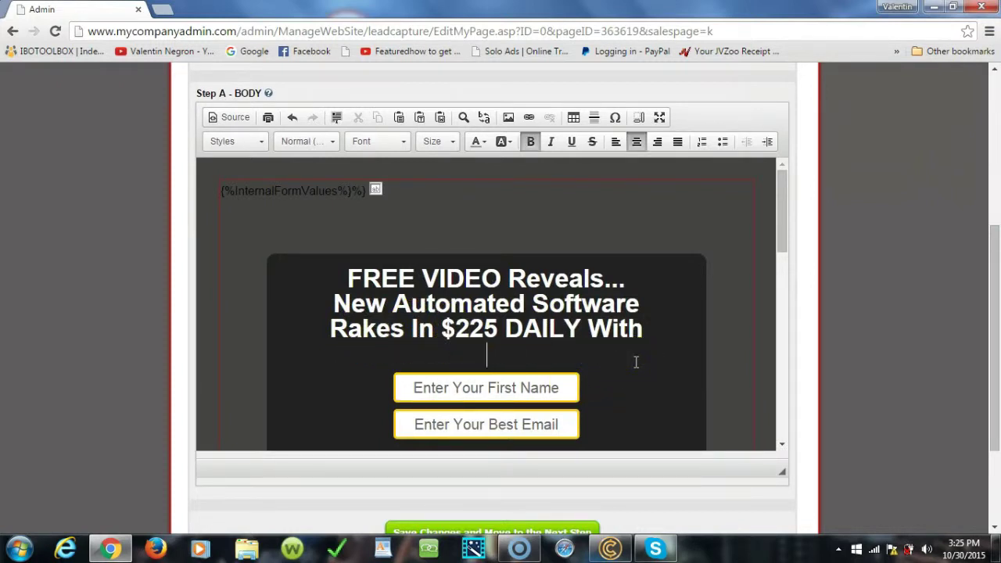
{"action": "key", "text": "BackSpace"}
{"action": "key", "text": "BackSpace"}
{"action": "key", "text": "BackSpace"}
{"action": "key", "text": "BackSpace"}
{"action": "key", "text": "BackSpace"}
{"action": "key", "text": "BackSpace"}
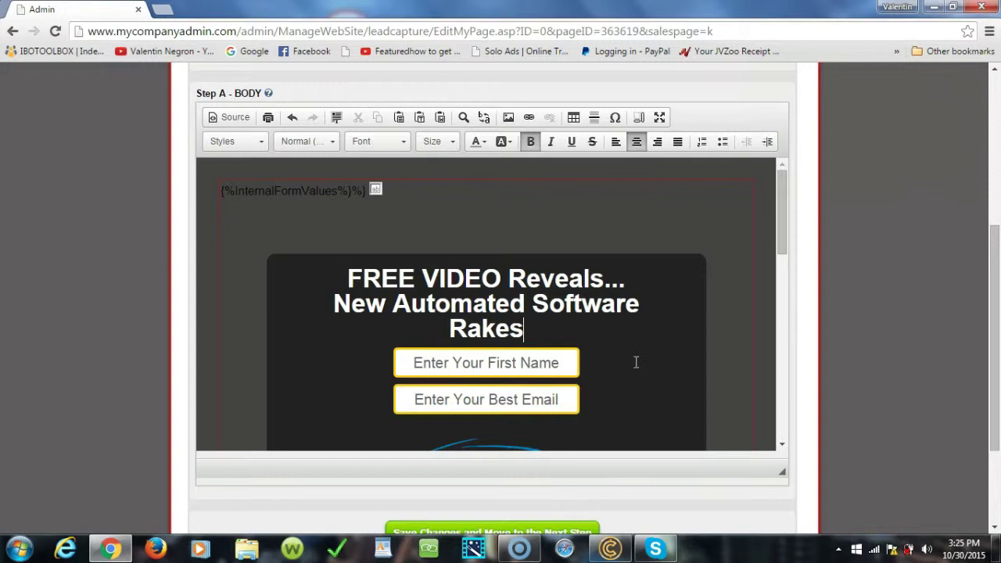
{"action": "key", "text": "BackSpace"}
{"action": "key", "text": "BackSpace"}
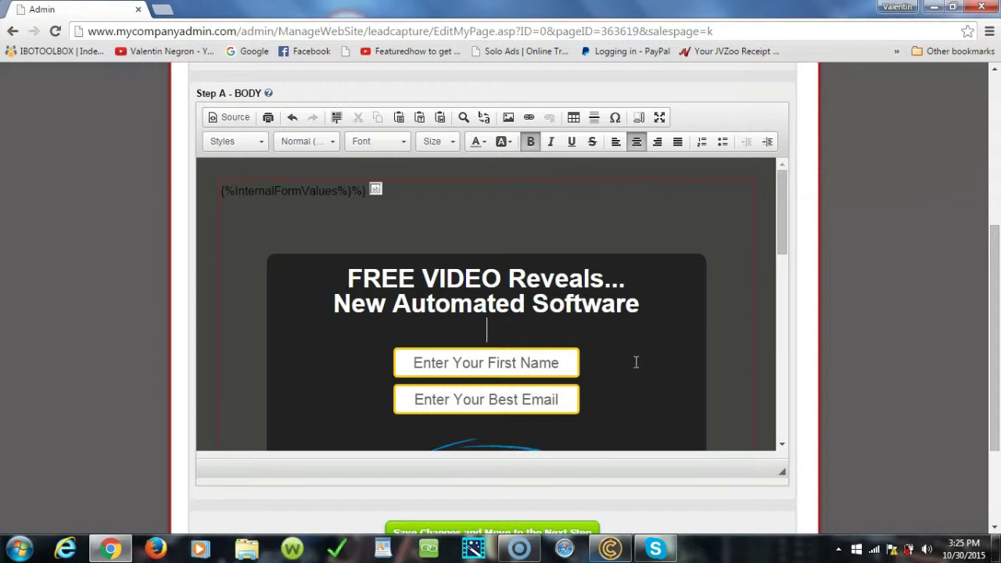
Step: Continue the headline below "New Automated Software" with "Marketing Platform that will generate you leads and sales"
{"action": "type", "text": "g Pla"}
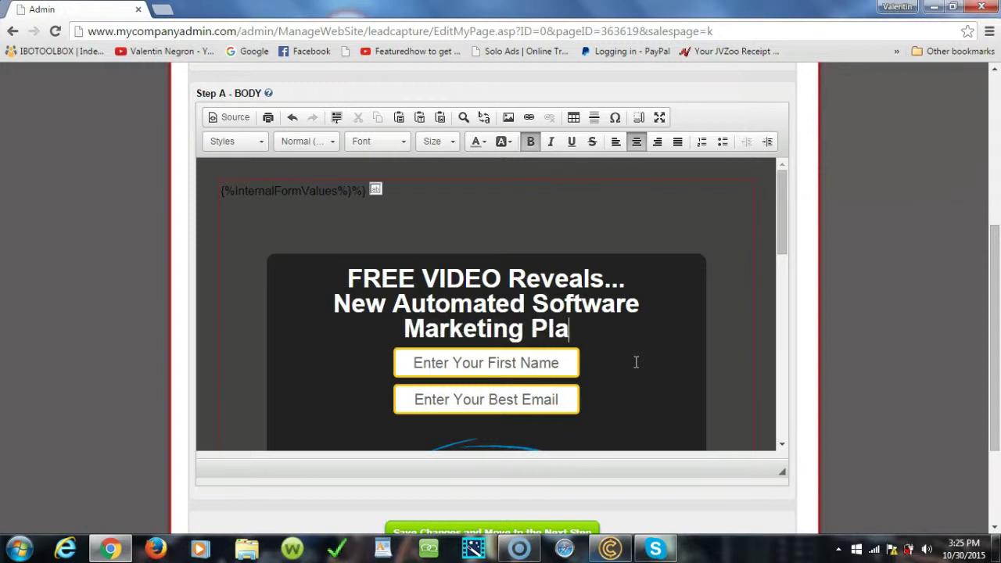
{"action": "type", "text": "tform "}
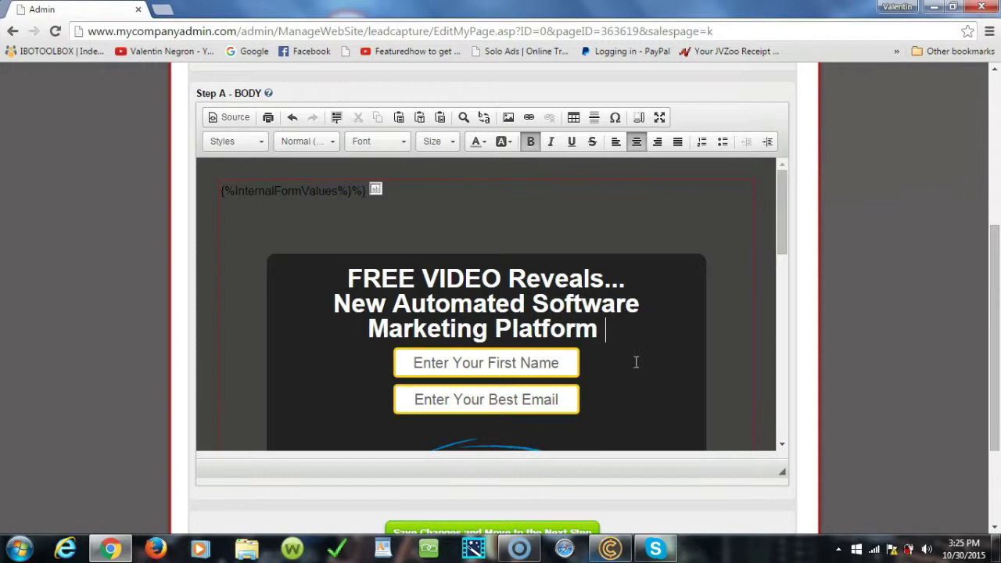
{"action": "type", "text": "that will "}
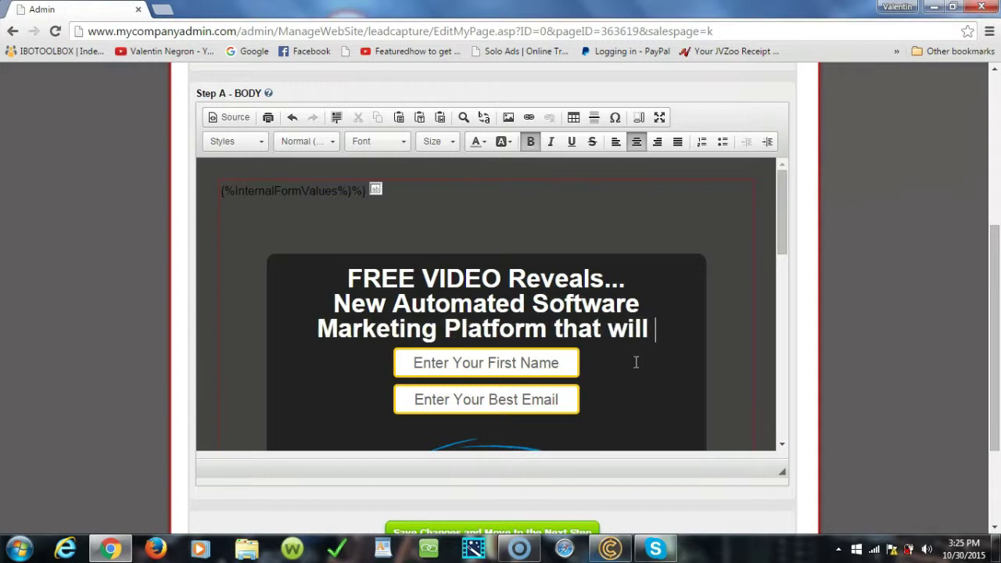
{"action": "type", "text": "gener"}
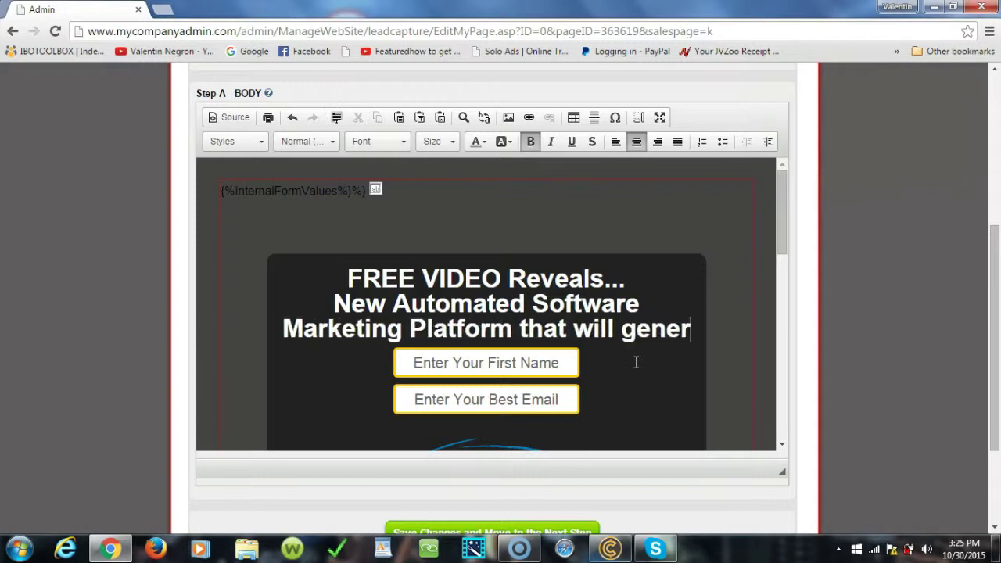
{"action": "type", "text": "ate you le"}
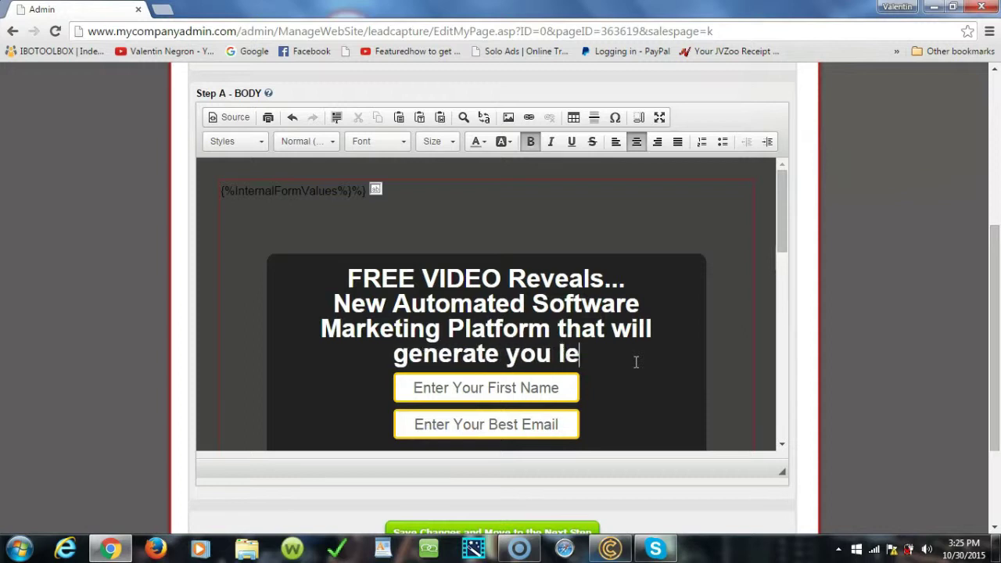
{"action": "type", "text": "ads and sales"}
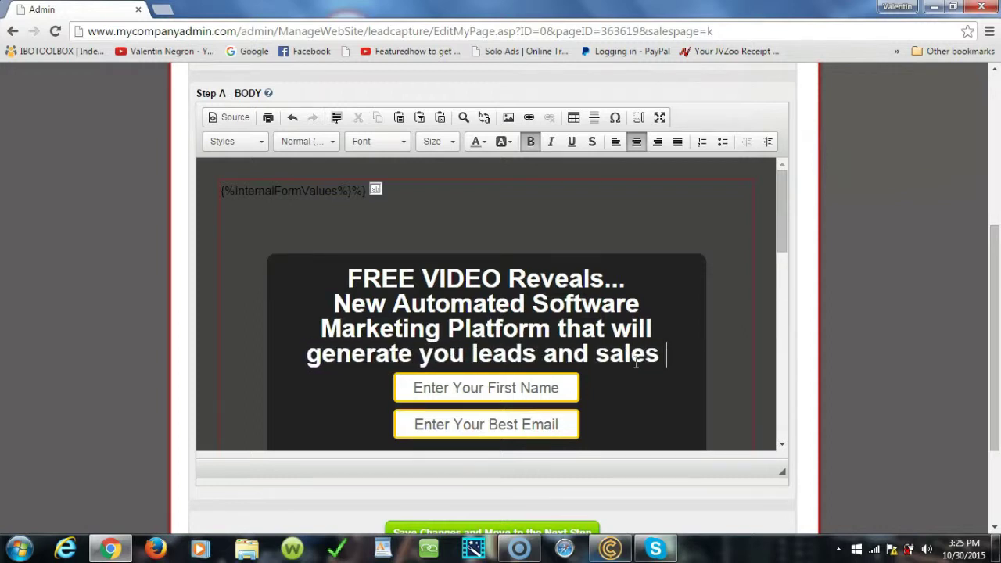
Step: Add a new headline line reading "try your 7 day free trial NOW !!"
{"action": "key", "text": "Return"}
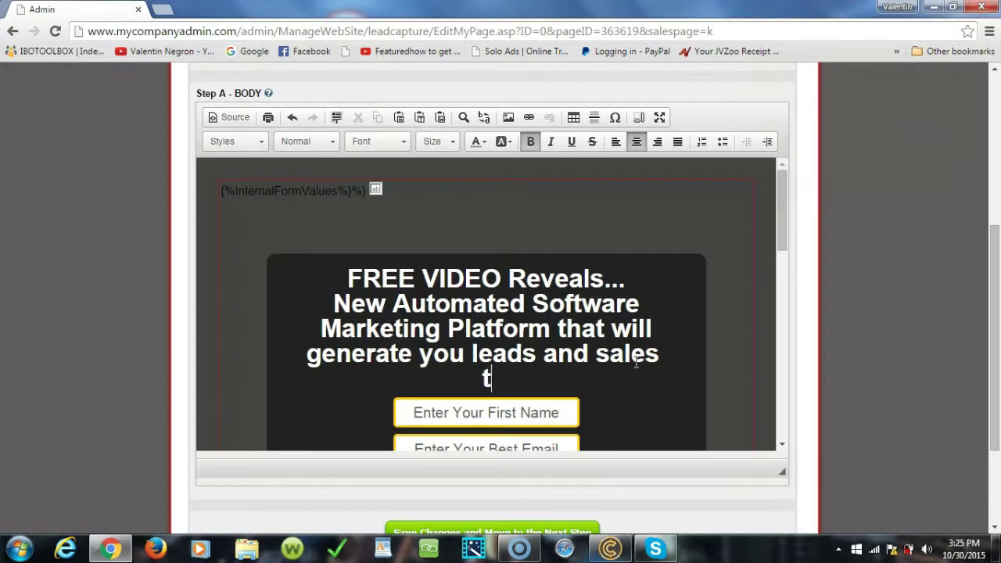
{"action": "type", "text": "try your "}
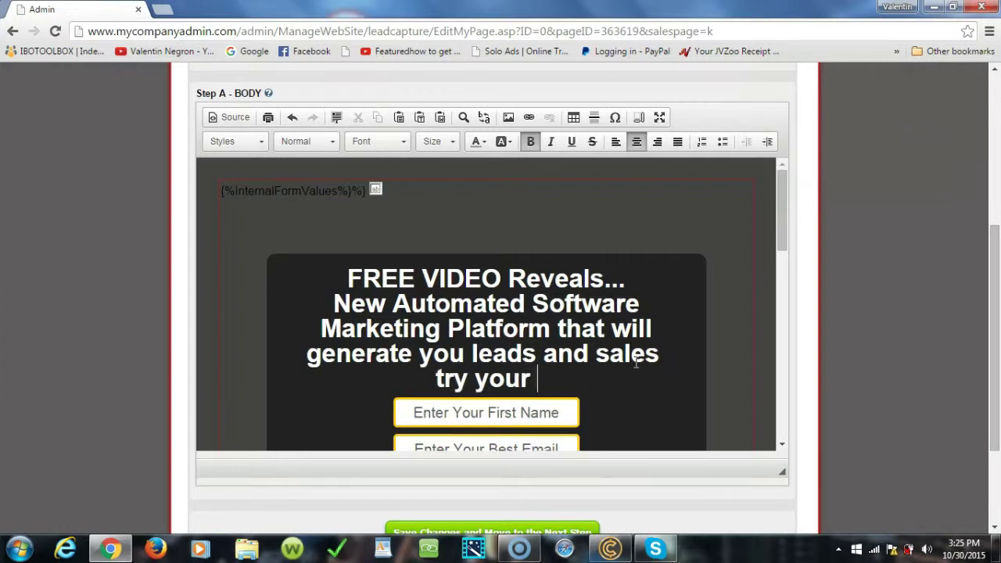
{"action": "type", "text": "7 day fre"}
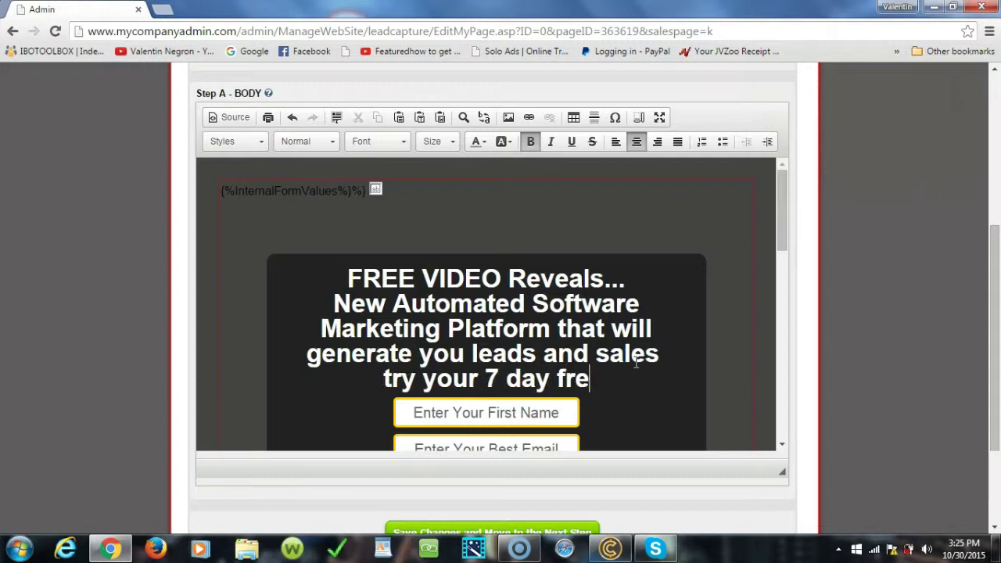
{"action": "type", "text": "e tri"}
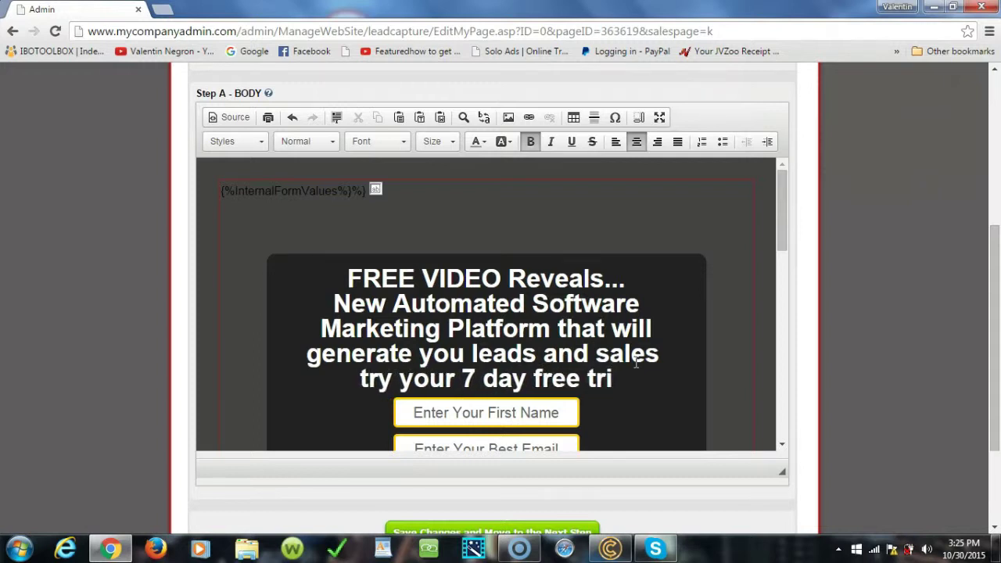
{"action": "type", "text": "al NOW "}
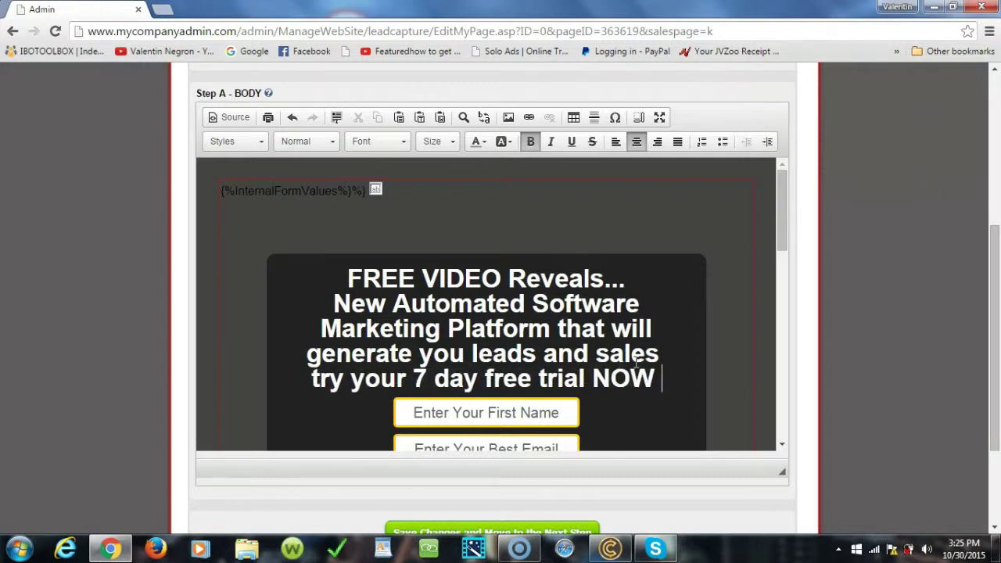
{"action": "type", "text": "!!"}
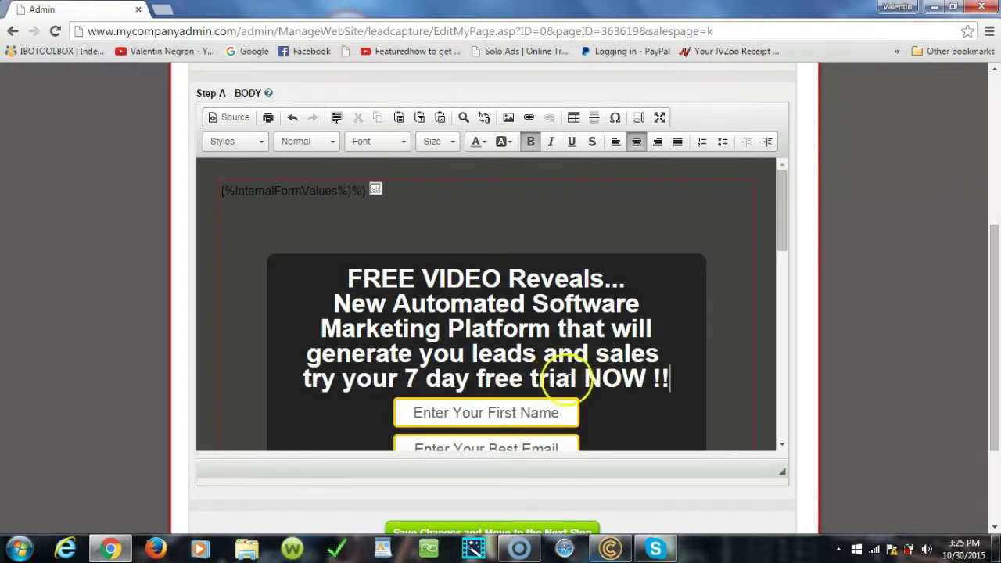
Step: Change "free trial" in the last headline line to capitals, "FREE TRIAL"
{"action": "left_click", "coordinate": [583, 381]}
{"action": "key", "text": "BackSpace"}
{"action": "key", "text": "BackSpace"}
{"action": "key", "text": "BackSpace"}
{"action": "key", "text": "BackSpace"}
{"action": "key", "text": "BackSpace"}
{"action": "key", "text": "BackSpace"}
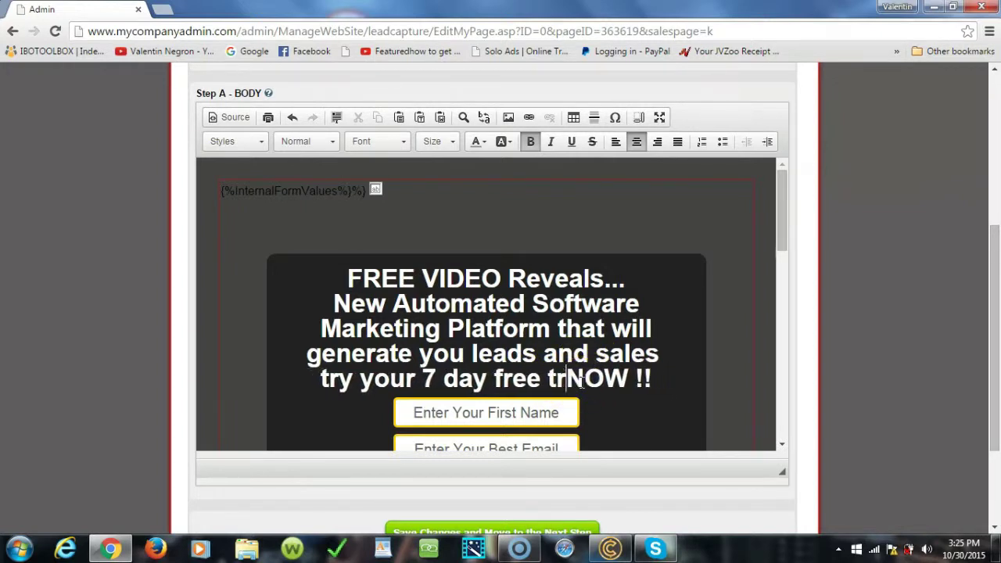
{"action": "type", "text": "TRIAL"}
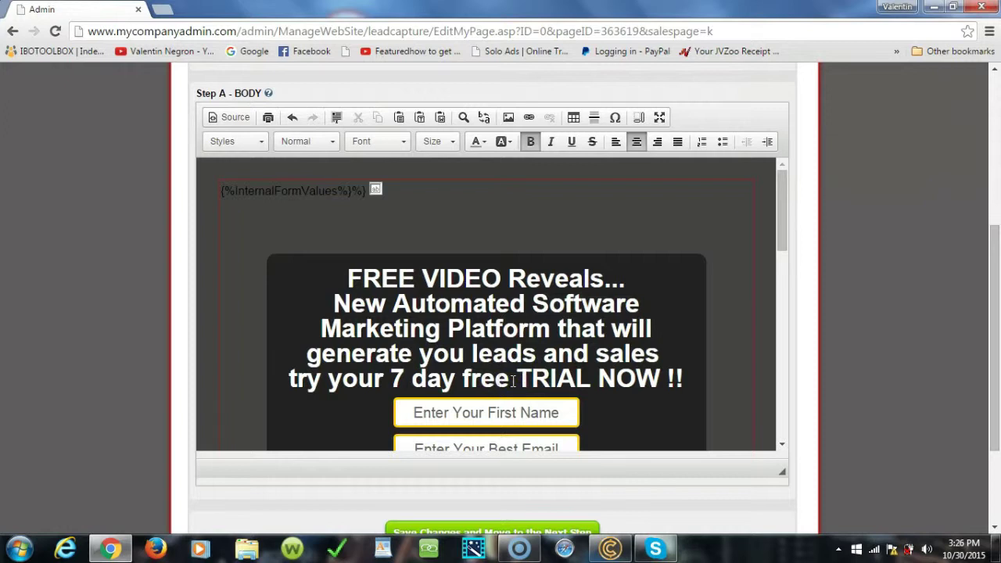
{"action": "left_click", "coordinate": [513, 381]}
{"action": "key", "text": "BackSpace"}
{"action": "key", "text": "BackSpace"}
{"action": "key", "text": "BackSpace"}
{"action": "key", "text": "BackSpace"}
{"action": "type", "text": "F"}
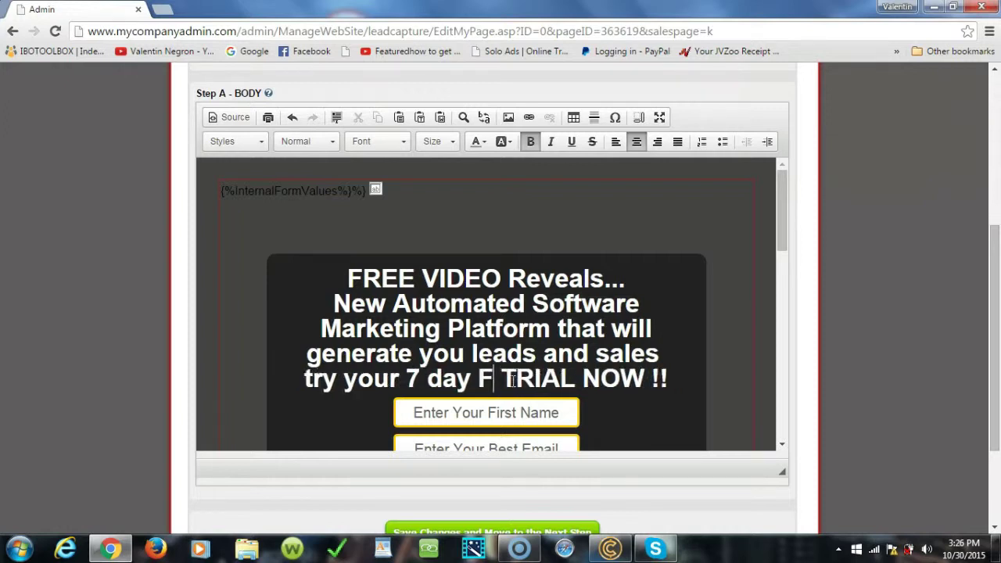
{"action": "type", "text": "REE"}
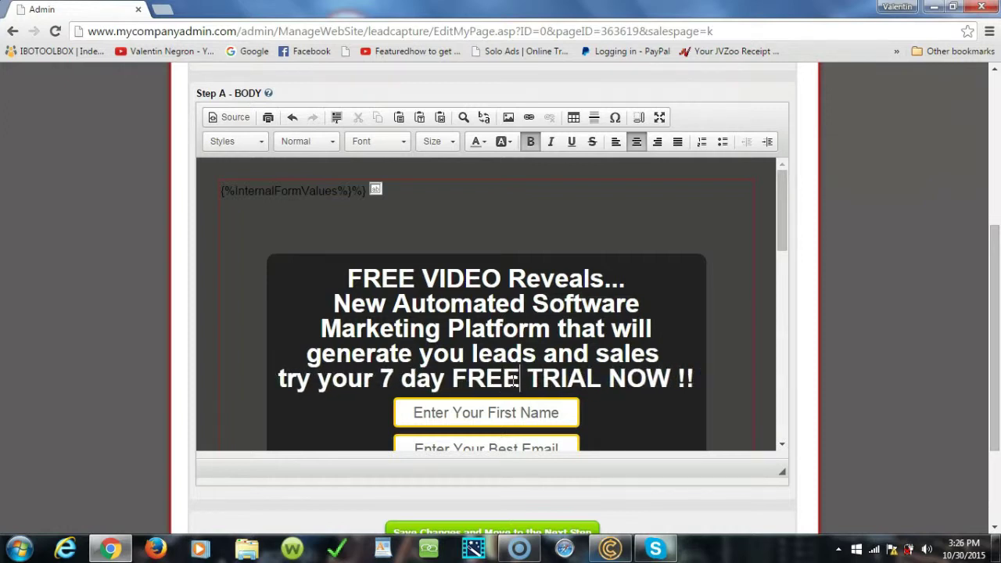
Step: Add the line "WARNING HIGHLY ADDICTIVE" below the headline in red text at font size 12
{"action": "left_click_drag", "start_coordinate": [786, 232], "coordinate": [784, 261]}
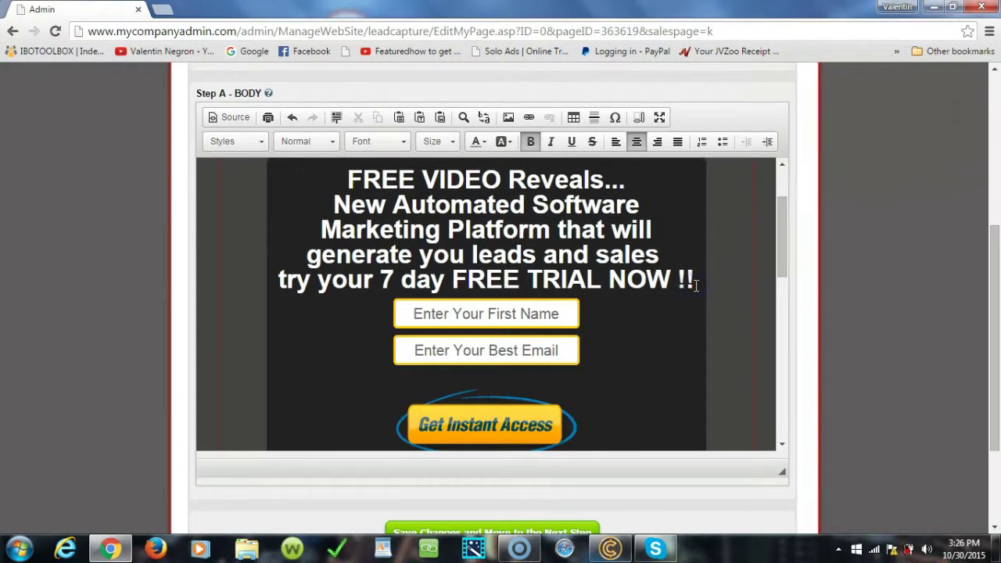
{"action": "key", "text": "Return"}
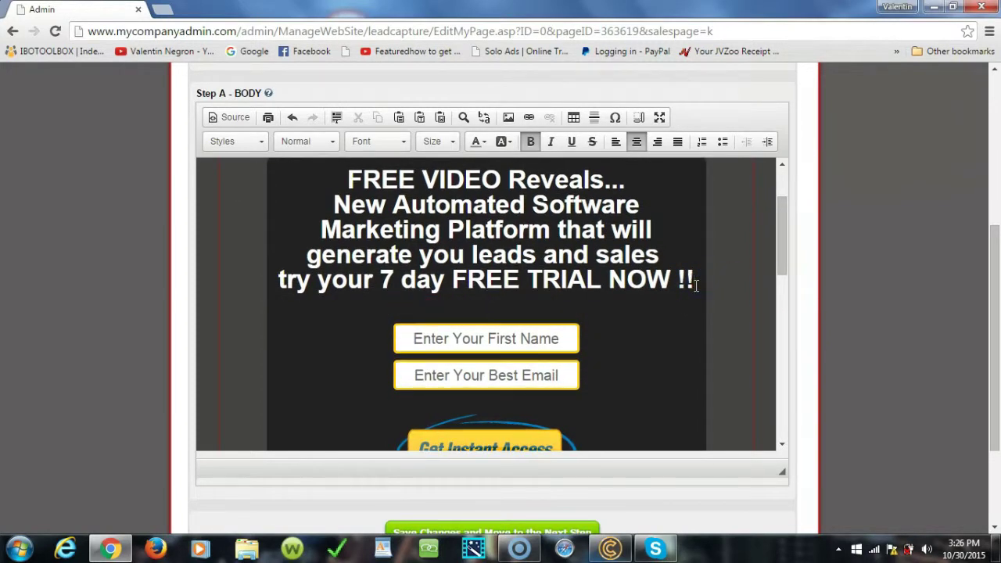
{"action": "left_click", "coordinate": [452, 145]}
{"action": "left_click", "coordinate": [438, 212]}
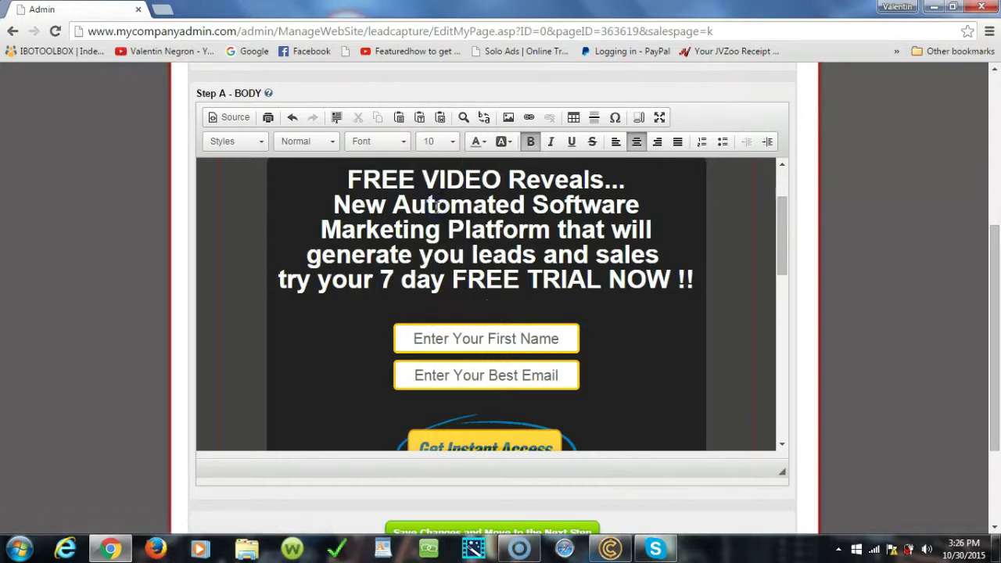
{"action": "left_click", "coordinate": [482, 143]}
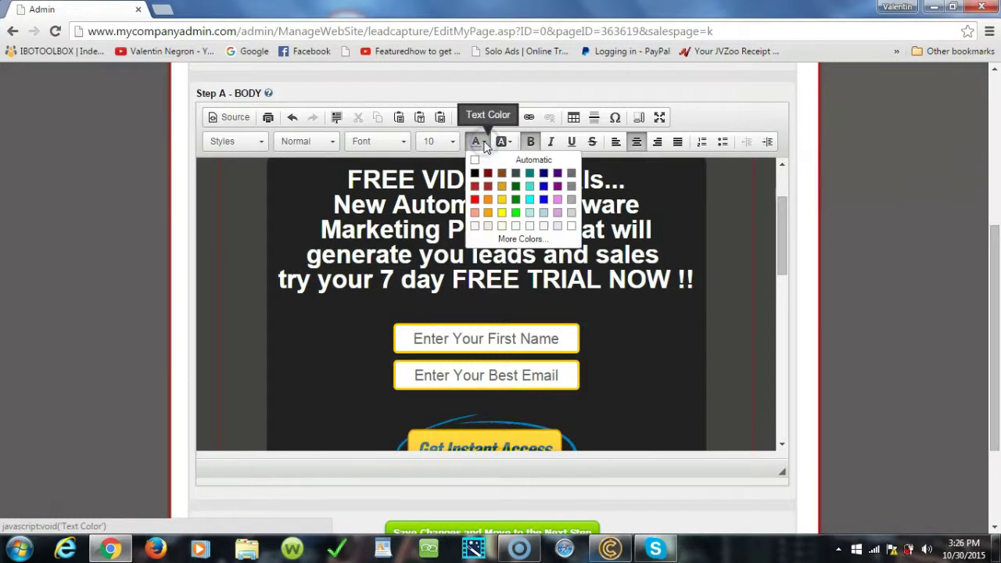
{"action": "left_click", "coordinate": [475, 202]}
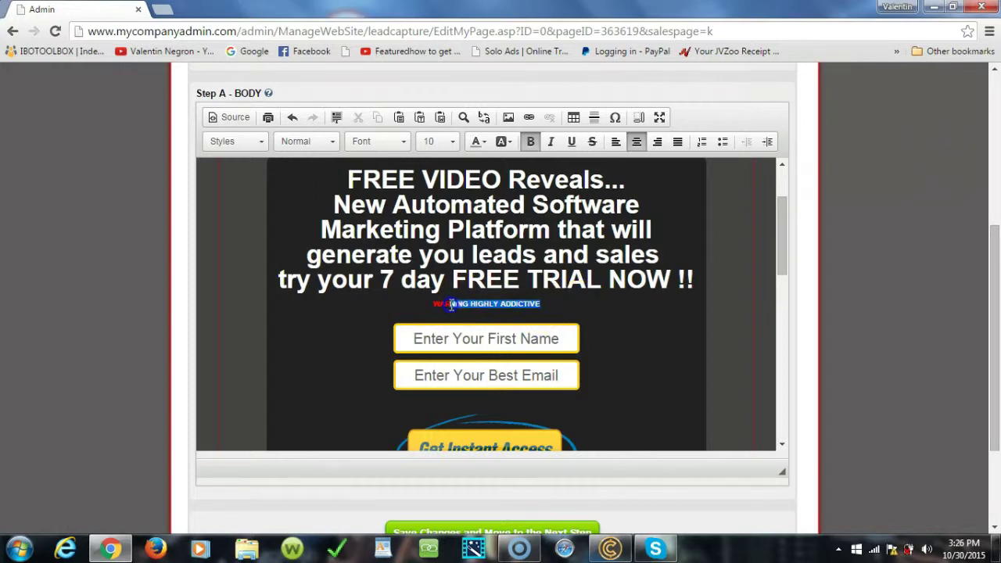
{"action": "left_click", "coordinate": [453, 142]}
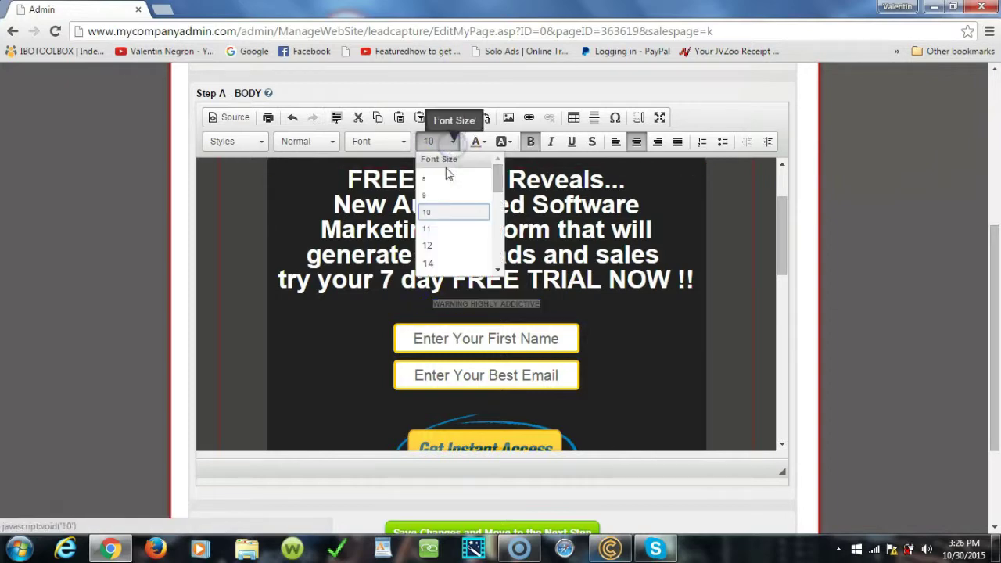
{"action": "left_click", "coordinate": [436, 245]}
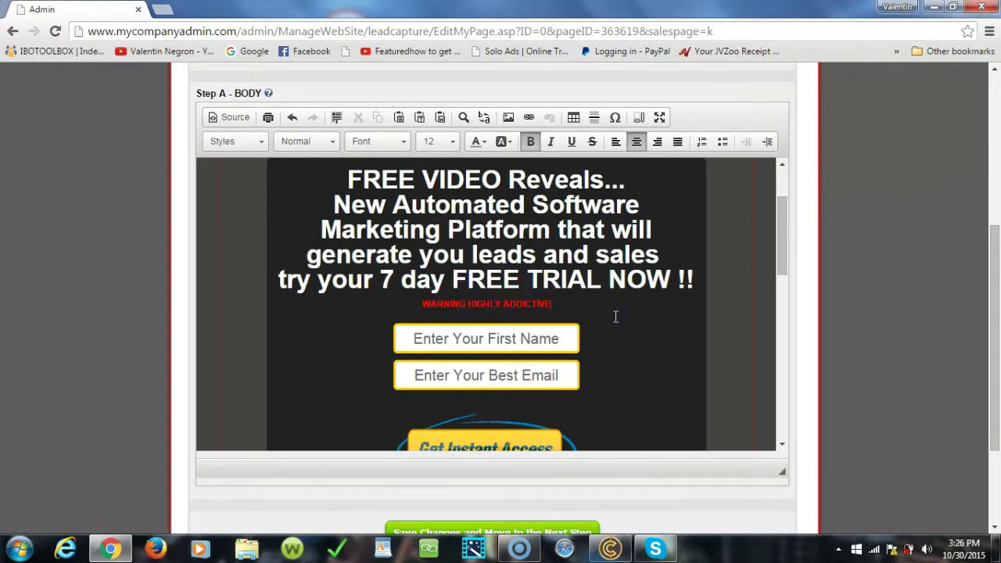
Step: Save the changes to the page text and open the finished webpage for viewing
{"action": "left_click_drag", "start_coordinate": [782, 248], "coordinate": [792, 366]}
{"action": "left_click_drag", "start_coordinate": [996, 363], "coordinate": [996, 408]}
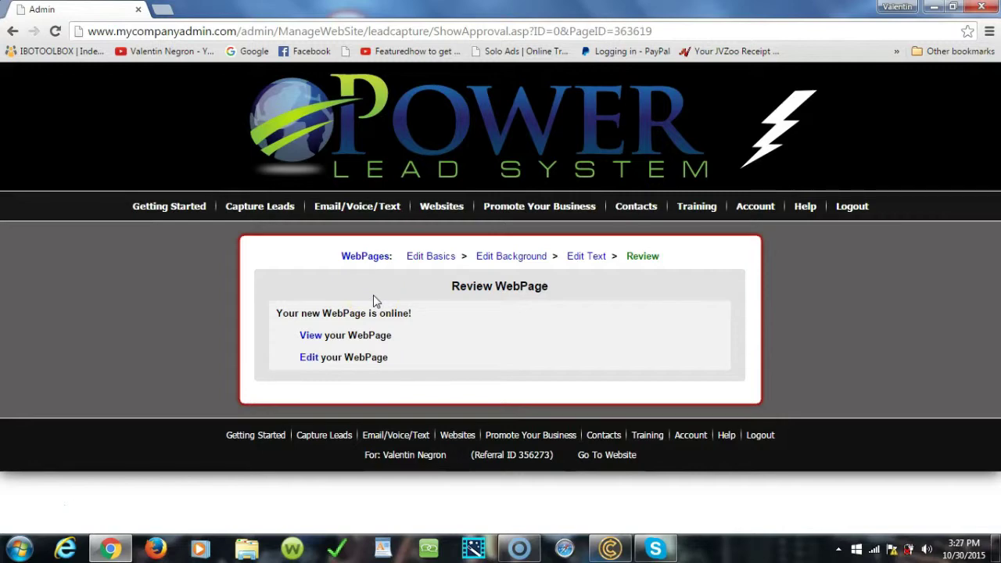
{"action": "left_click", "coordinate": [314, 337]}
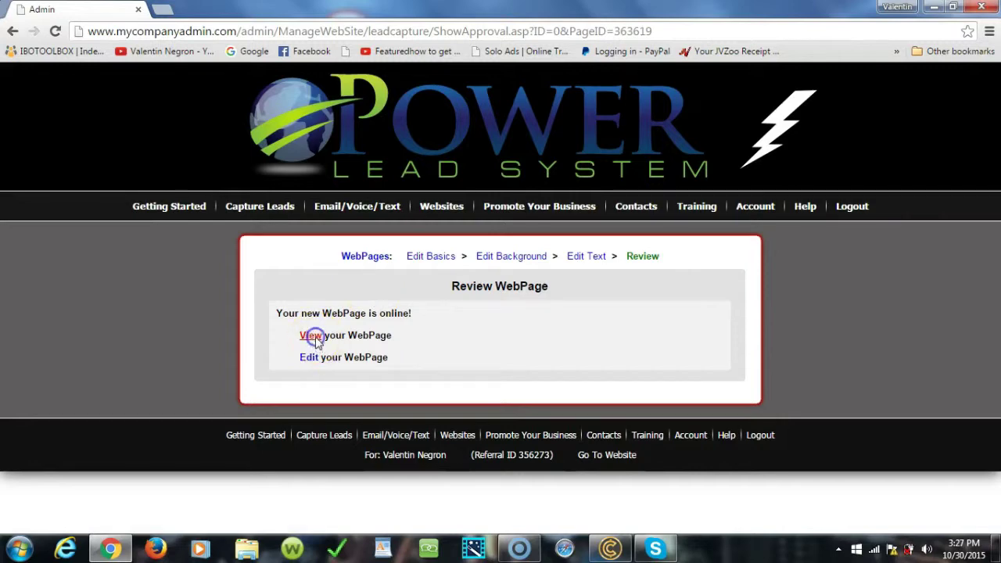